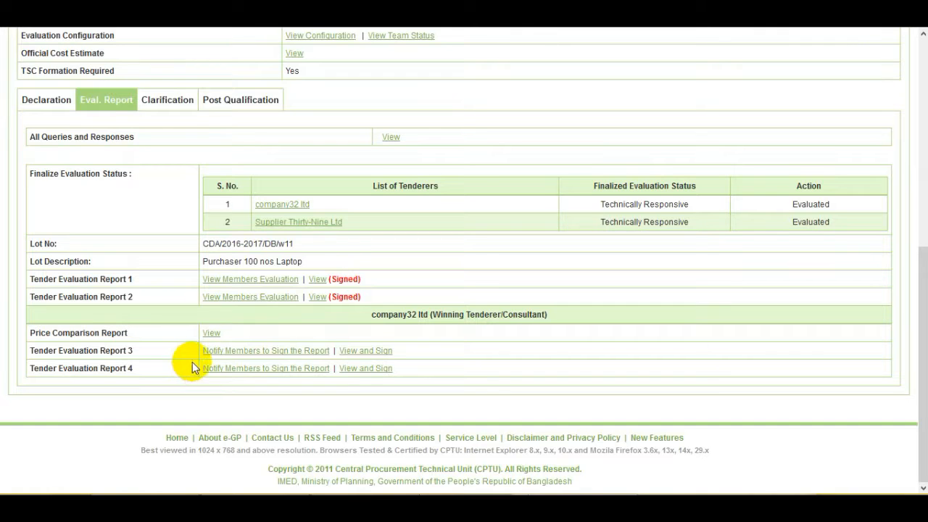
# - Notify the committee members to sign Tender Evaluation Report 3 and confirm with OK
pyautogui.click(229, 354)
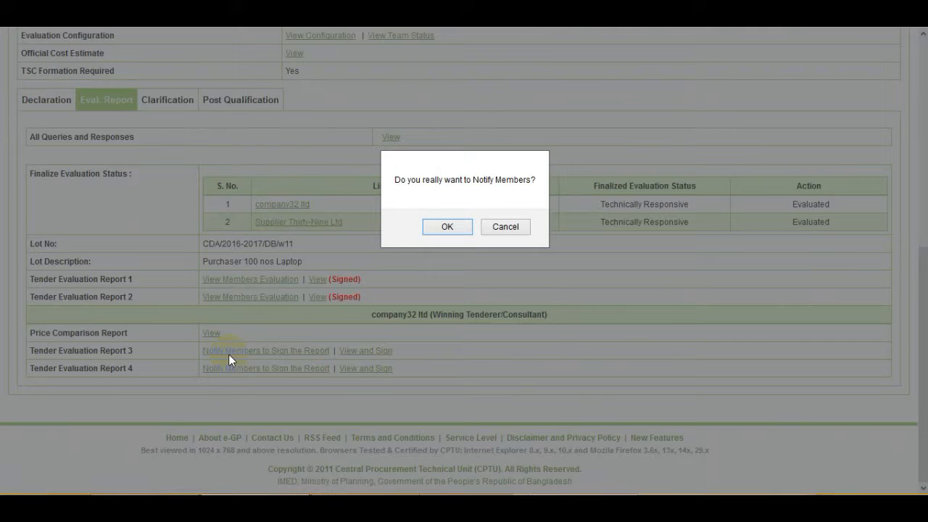
pyautogui.click(462, 227)
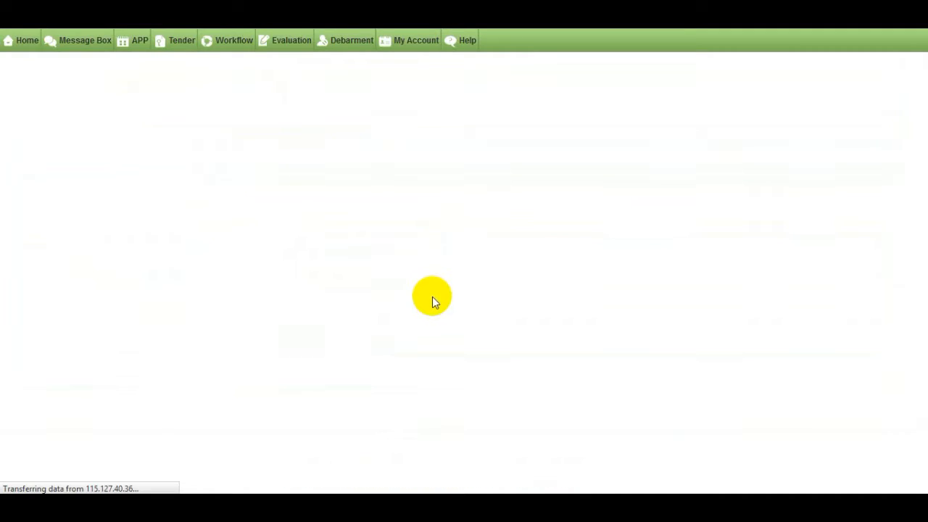
# - Notify members to sign Tender Evaluation Report 4 and confirm, leaving Reports 3 and 4 as Members Notified
pyautogui.scroll(-2, 432, 296)
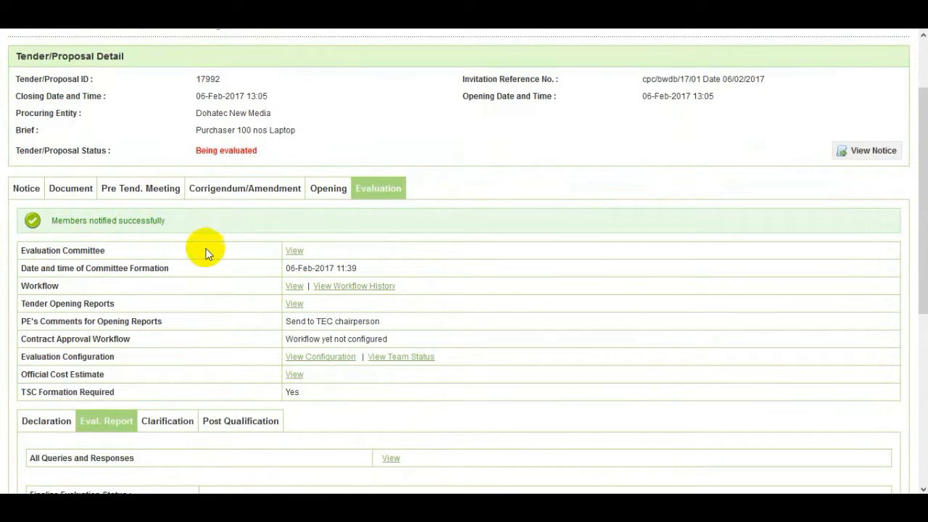
pyautogui.scroll(-5, 206, 254)
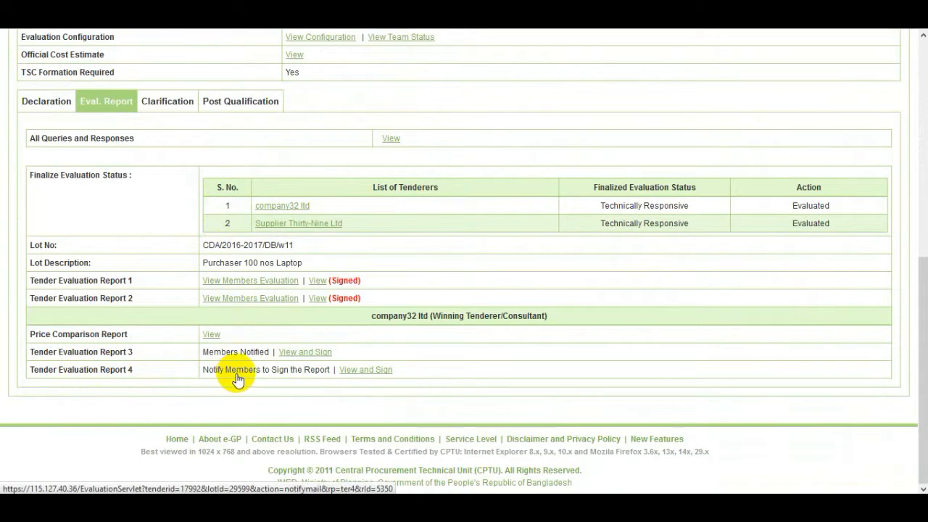
pyautogui.click(286, 372)
pyautogui.click(459, 232)
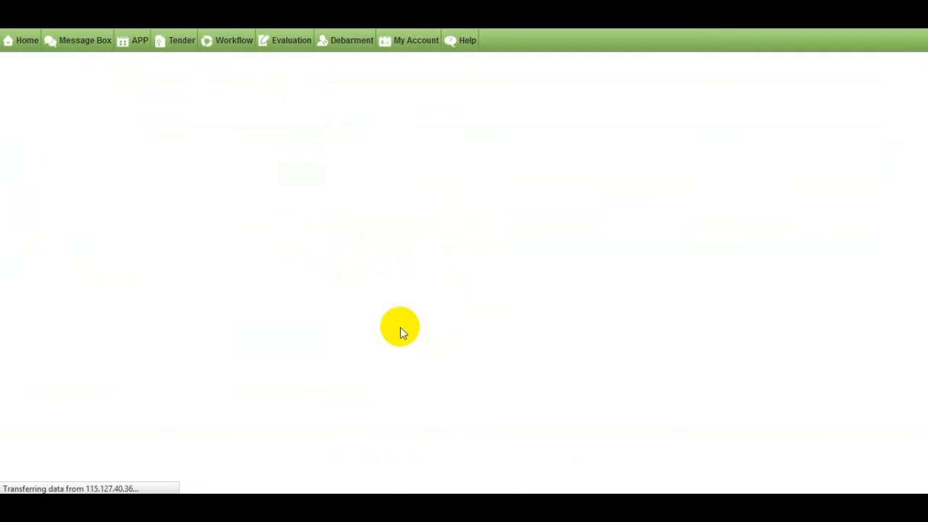
pyautogui.scroll(-2, 284, 308)
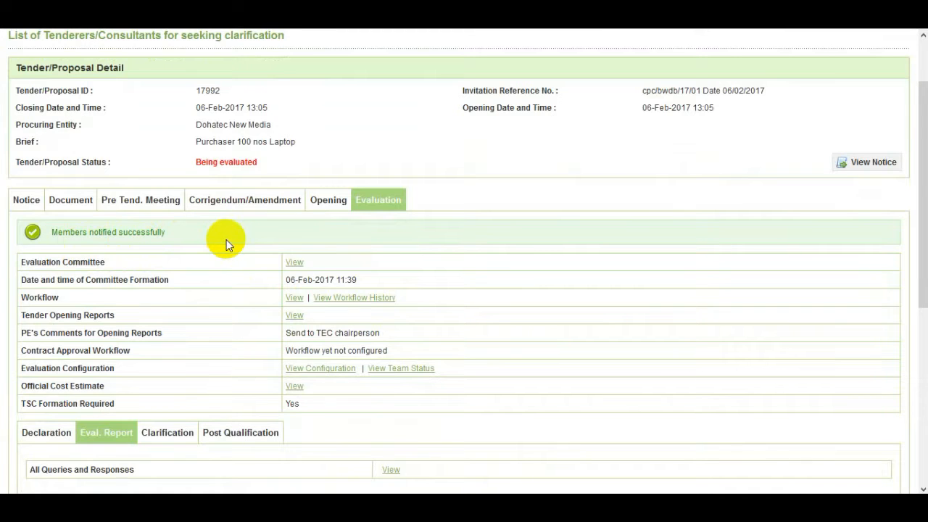
pyautogui.scroll(-5, 226, 240)
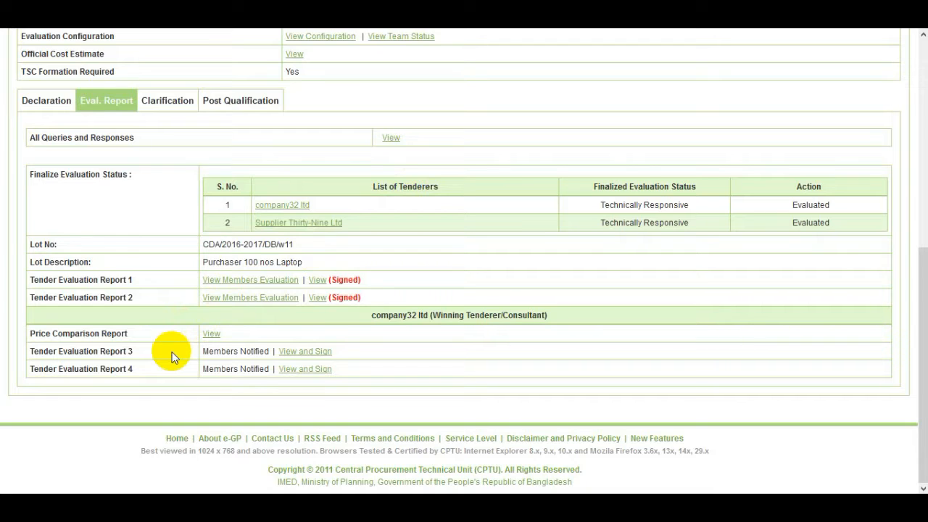
# - Process the laptop lot under Post Qualification and initiate it for company32 ltd
pyautogui.click(265, 110)
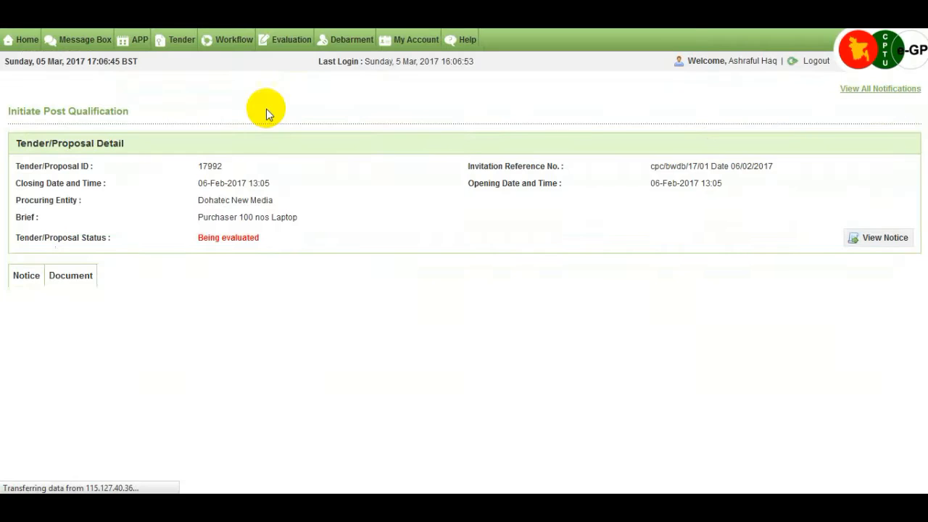
pyautogui.scroll(-3, 924, 186)
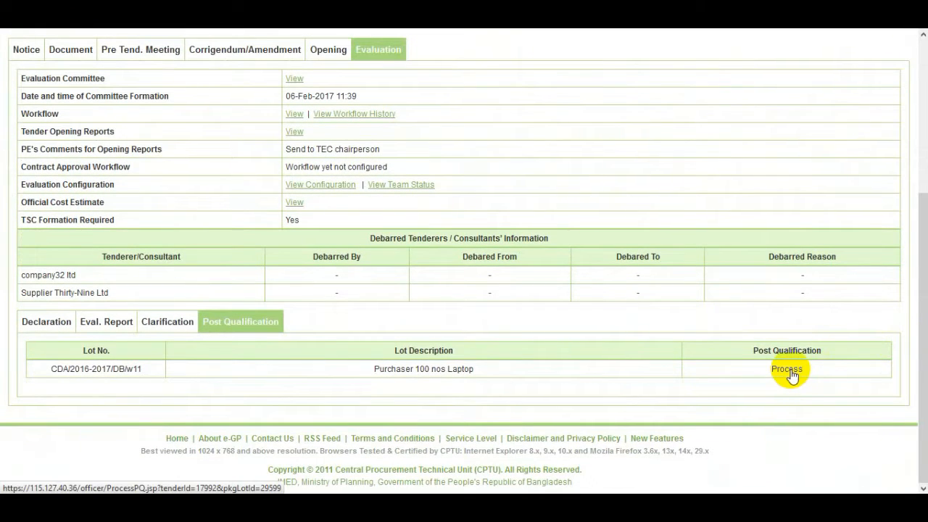
pyautogui.click(787, 370)
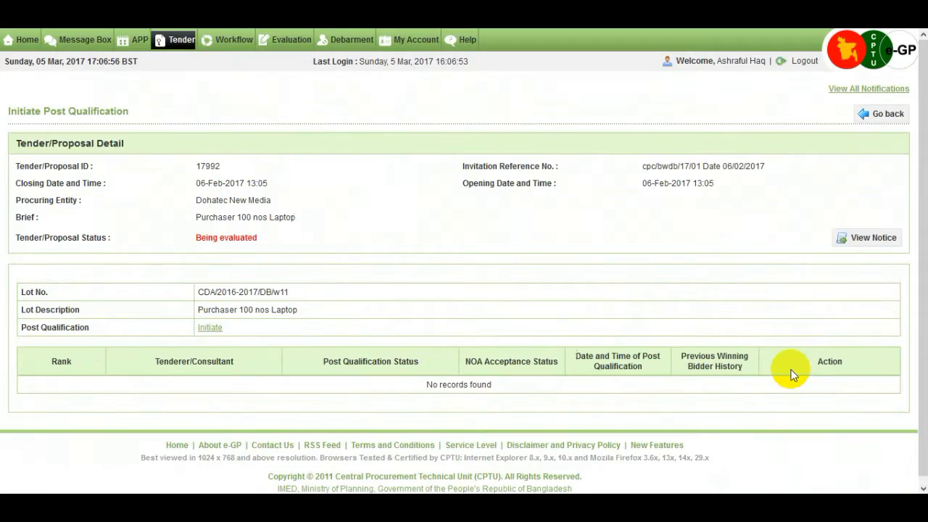
pyautogui.scroll(-1, 610, 315)
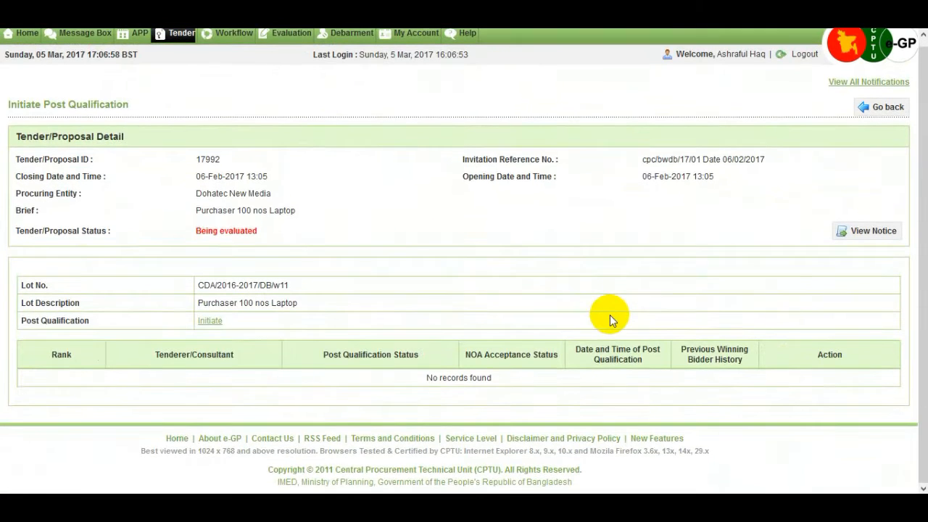
pyautogui.click(211, 321)
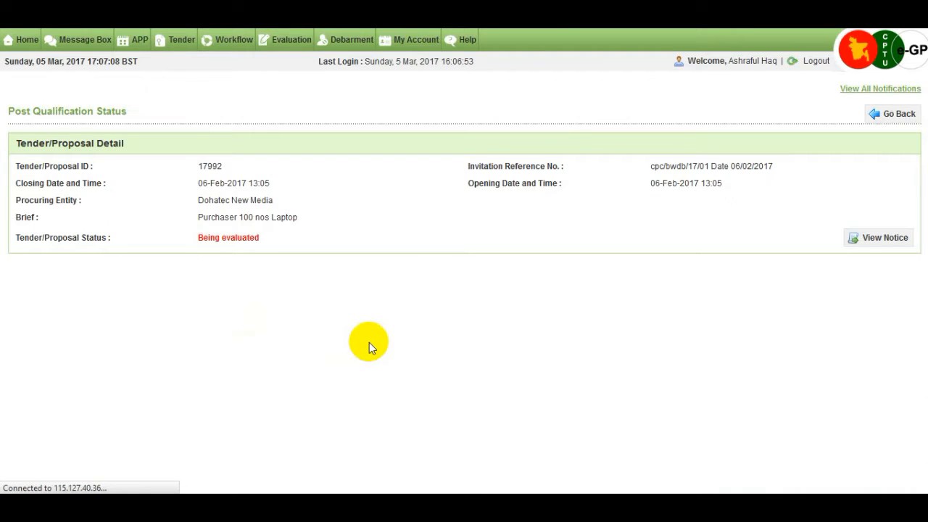
# - Submit post qualification initiation with Site Visit Requires set to No and comment 'no'
pyautogui.scroll(-3, 369, 342)
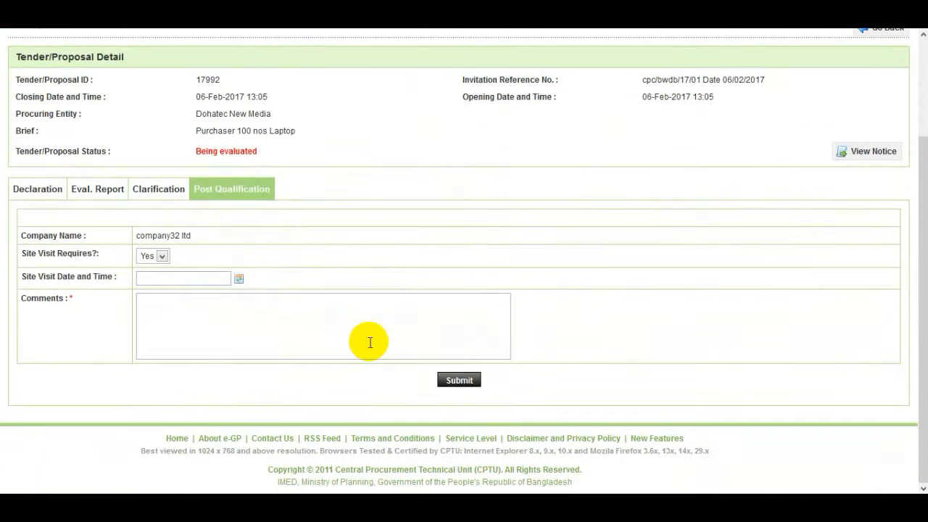
pyautogui.click(165, 258)
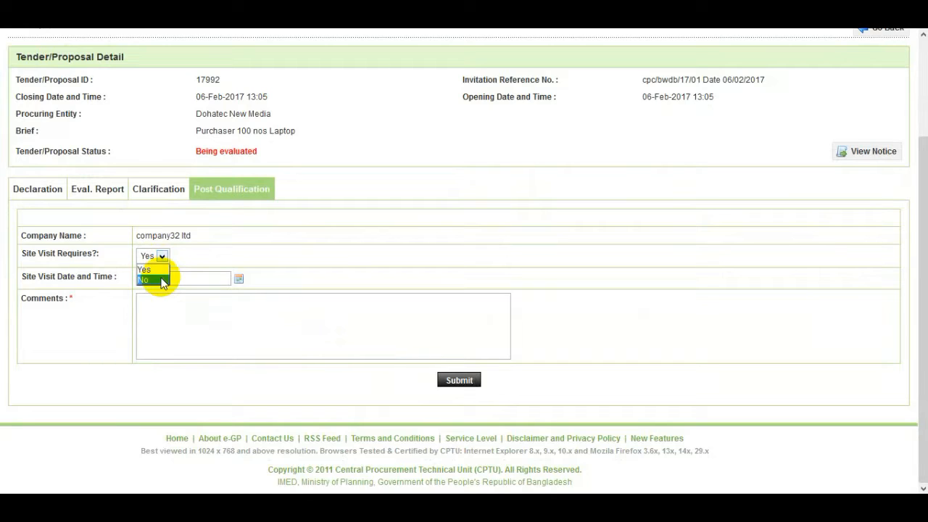
pyautogui.click(152, 280)
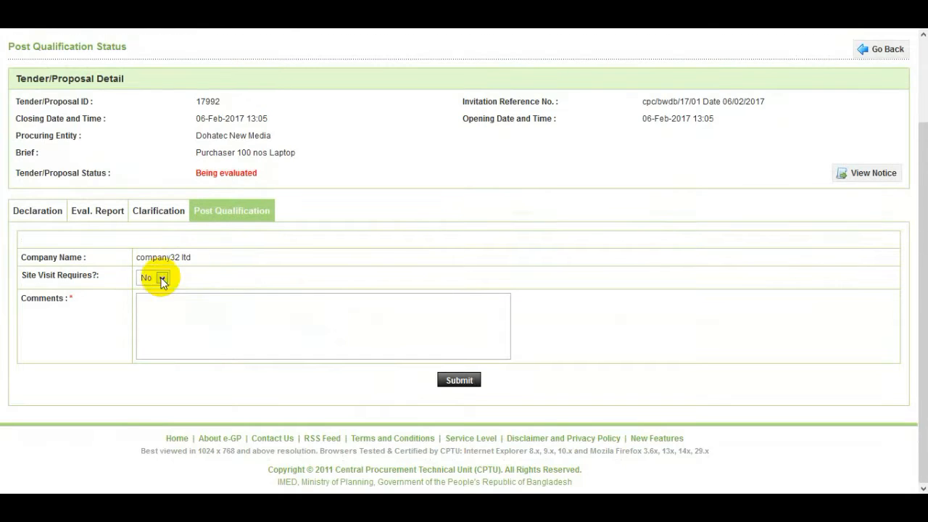
pyautogui.click(182, 317)
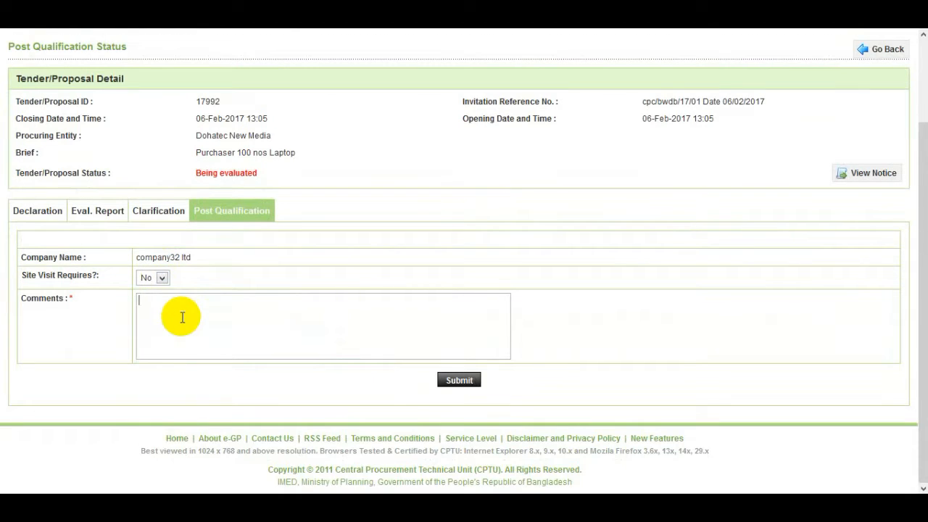
pyautogui.write('no')
pyautogui.click(462, 381)
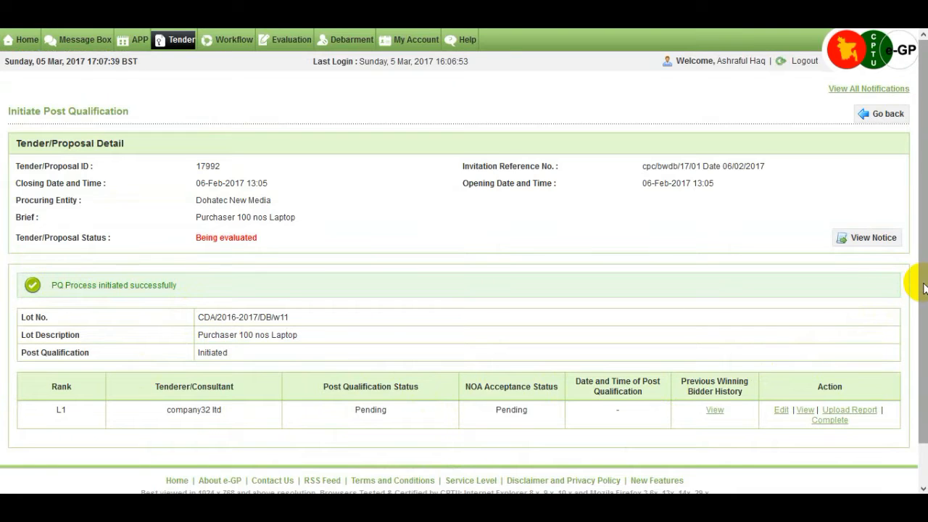
# - Complete post qualification for company32 ltd as Qualify with the comment 'qualified'
pyautogui.scroll(-2, 914, 306)
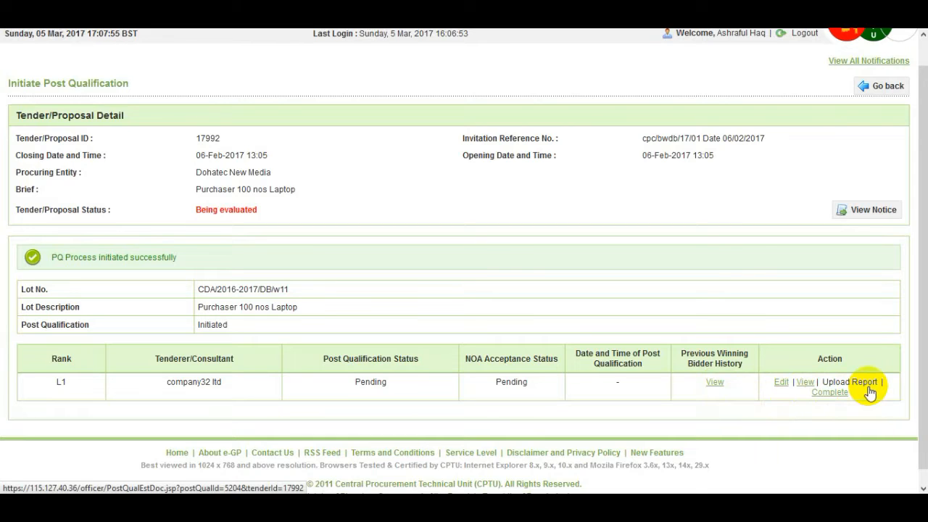
pyautogui.click(831, 396)
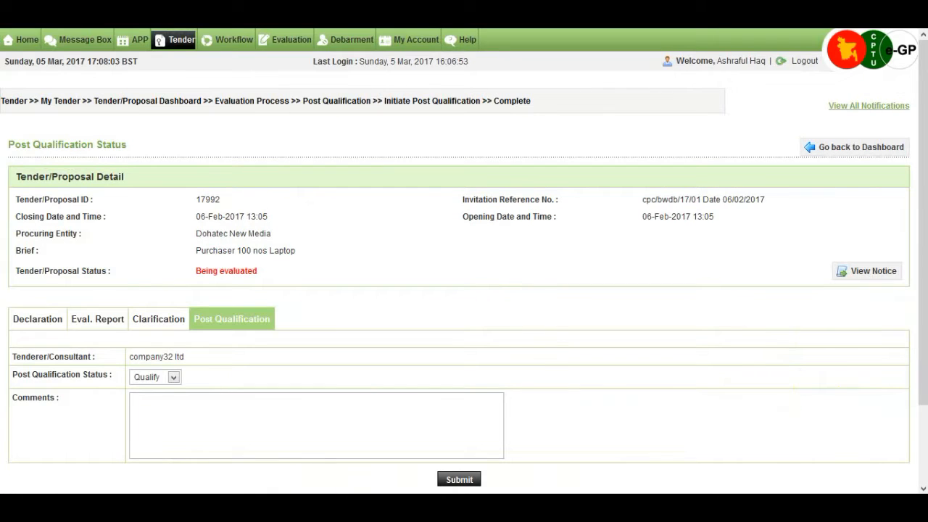
pyautogui.click(175, 378)
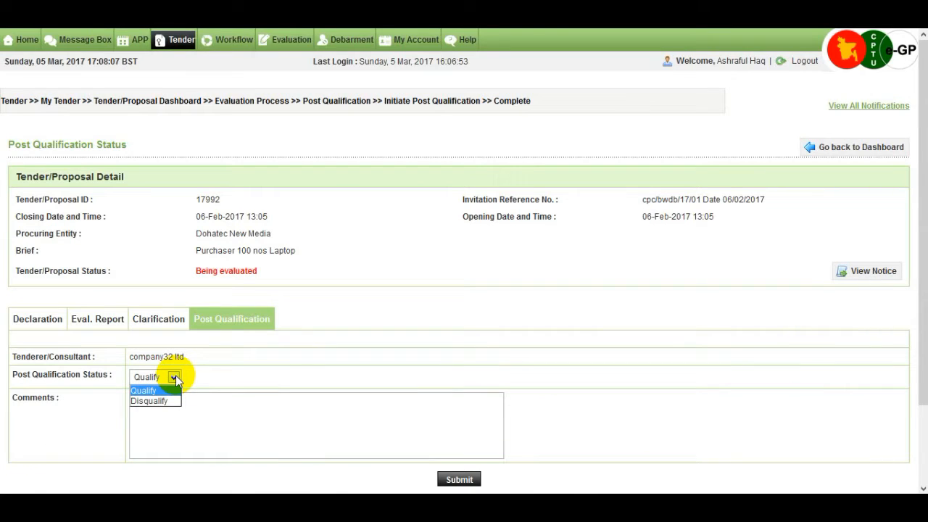
pyautogui.click(225, 409)
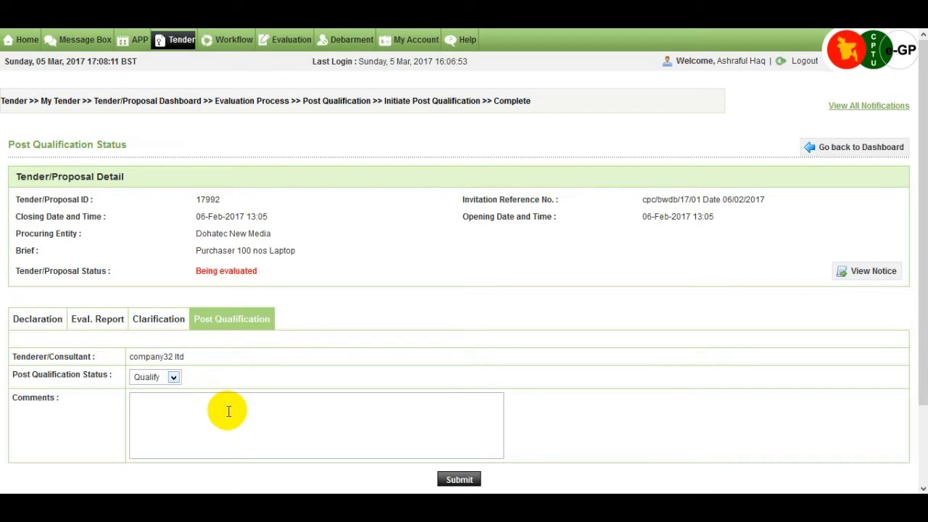
pyautogui.click(228, 411)
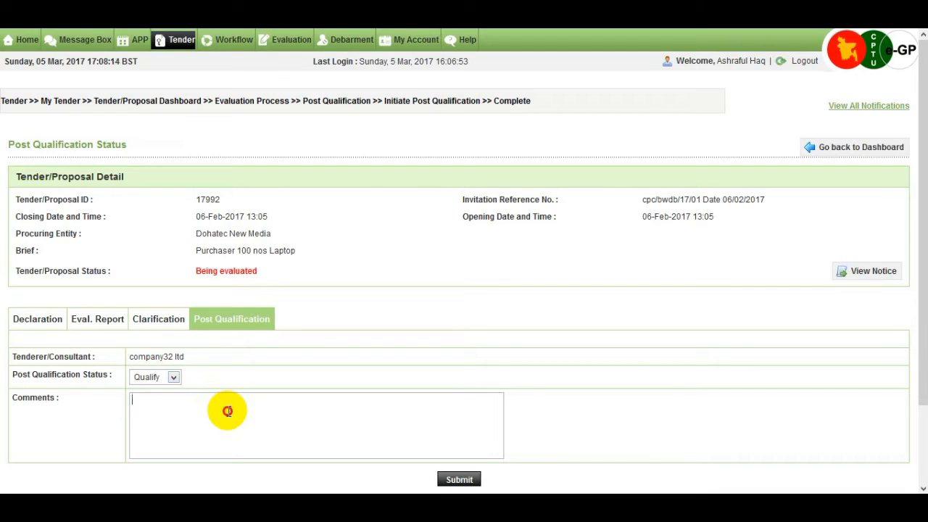
pyautogui.write('qualified')
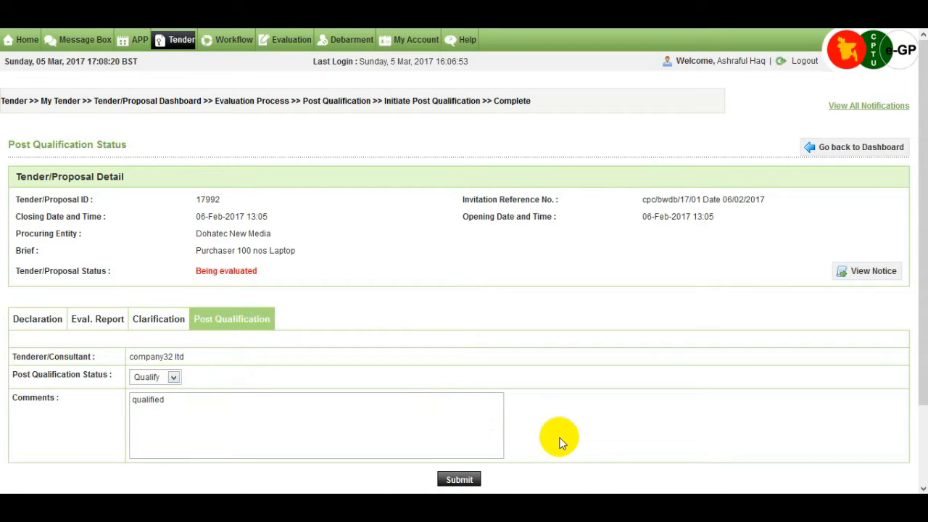
pyautogui.scroll(-2, 559, 442)
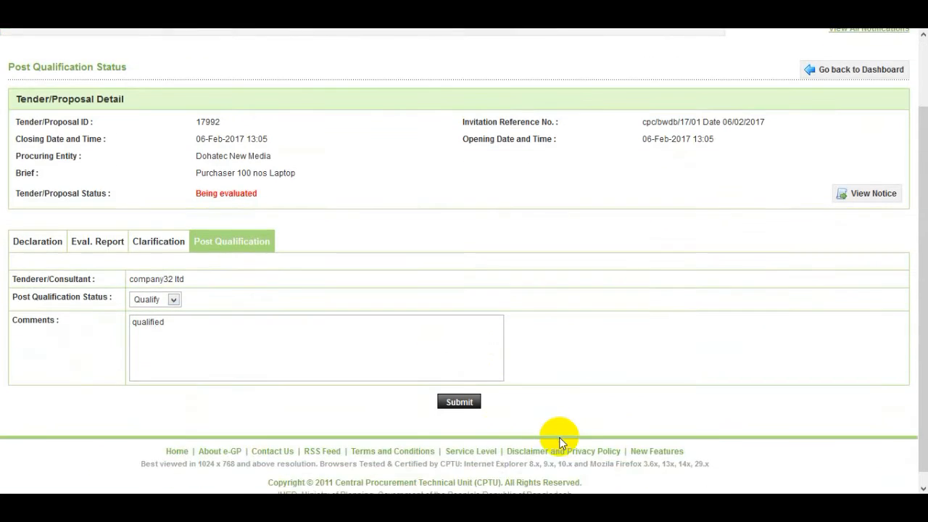
pyautogui.click(458, 403)
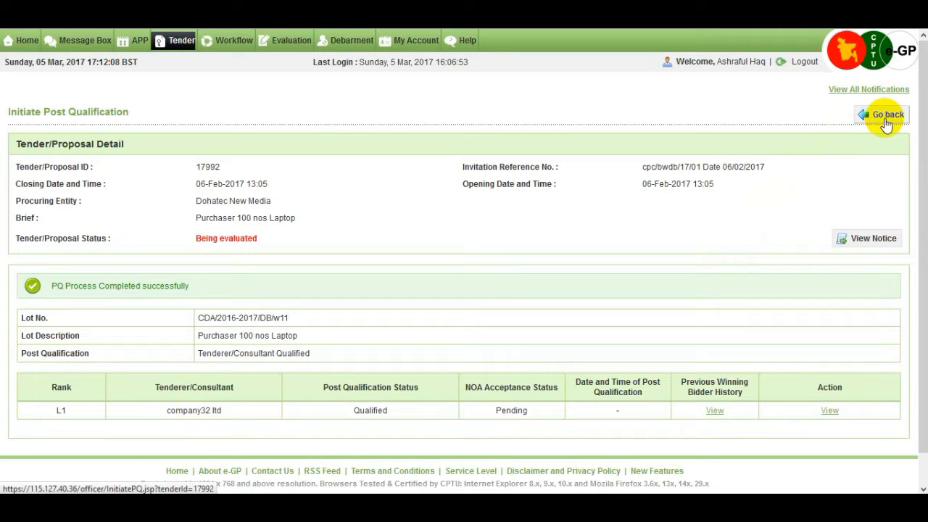
# - Go back to the evaluation dashboard and open Tender Evaluation Report 3 for viewing and signing
pyautogui.click(862, 122)
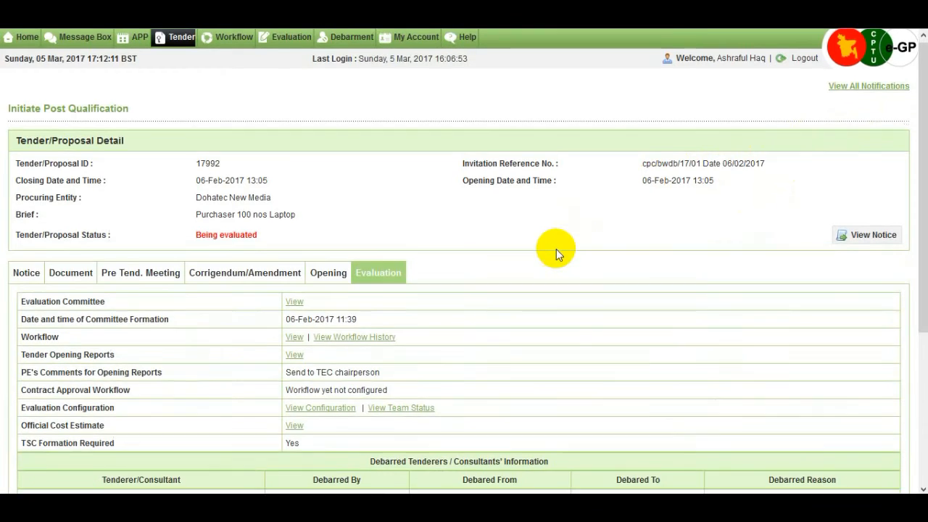
pyautogui.scroll(-3, 556, 251)
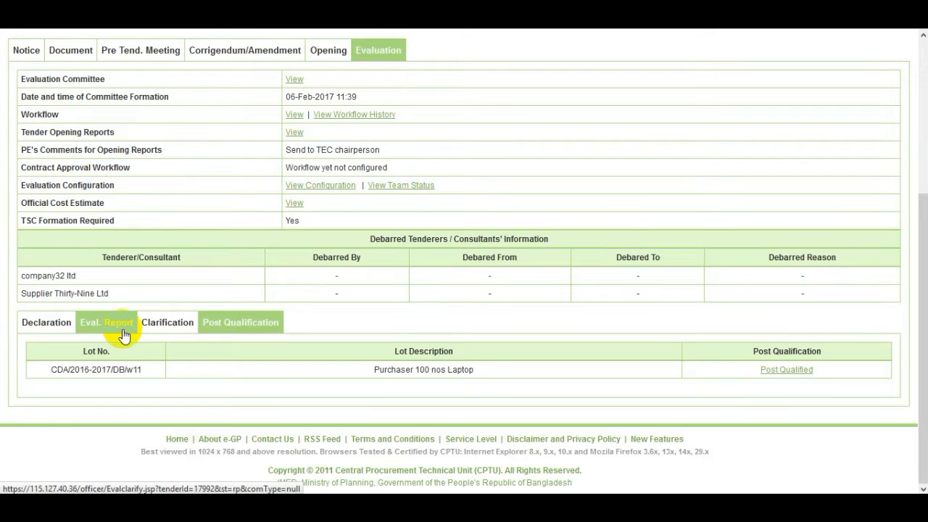
pyautogui.click(282, 332)
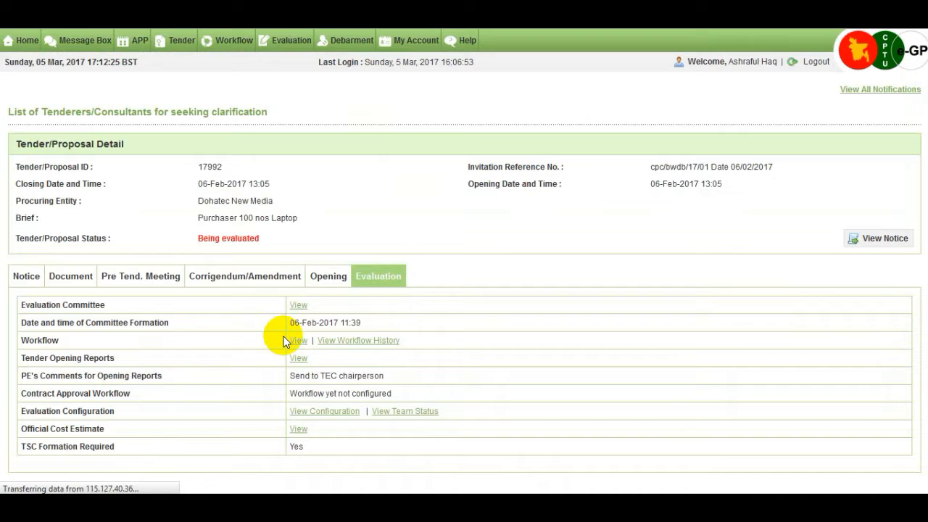
pyautogui.scroll(-4, 905, 246)
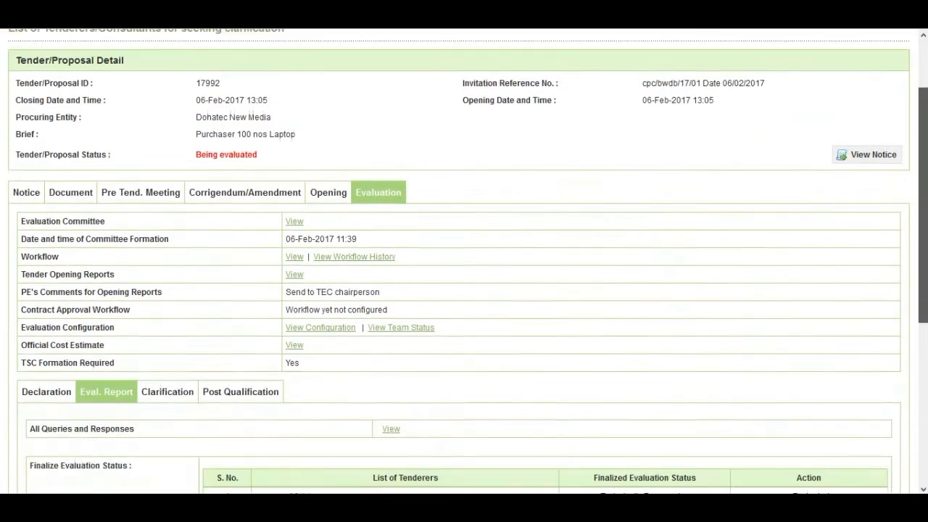
pyautogui.scroll(-1, 819, 436)
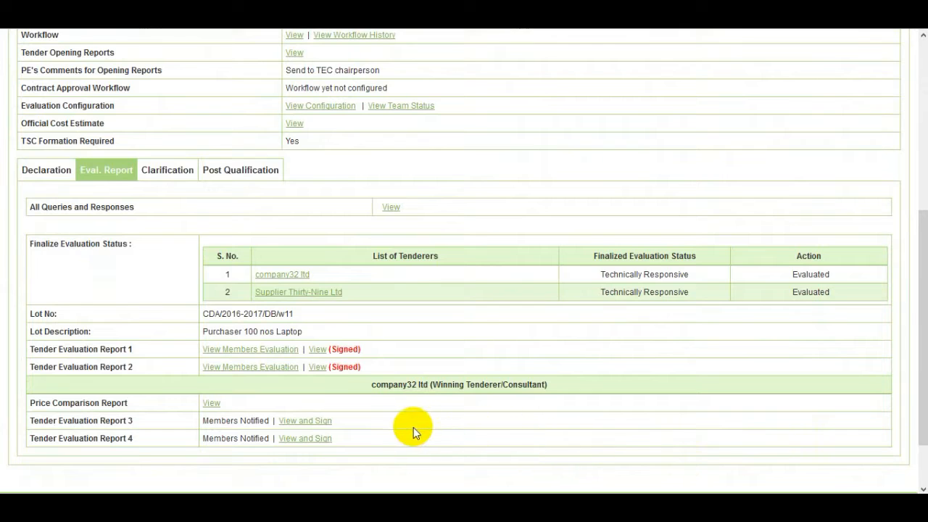
pyautogui.click(331, 422)
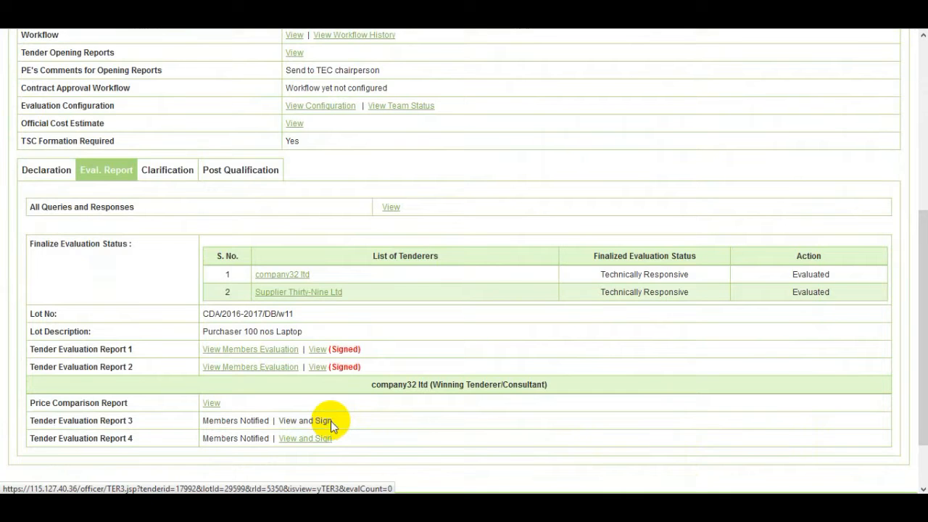
# - Sign Report 3 as chairperson, entering the account password and comment 'ok'
pyautogui.scroll(-6, 478, 359)
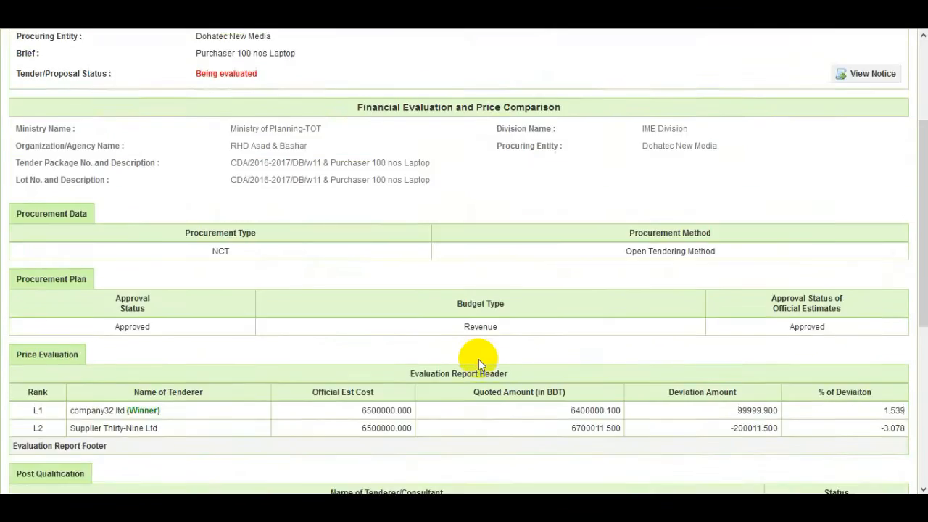
pyautogui.scroll(-1, 478, 359)
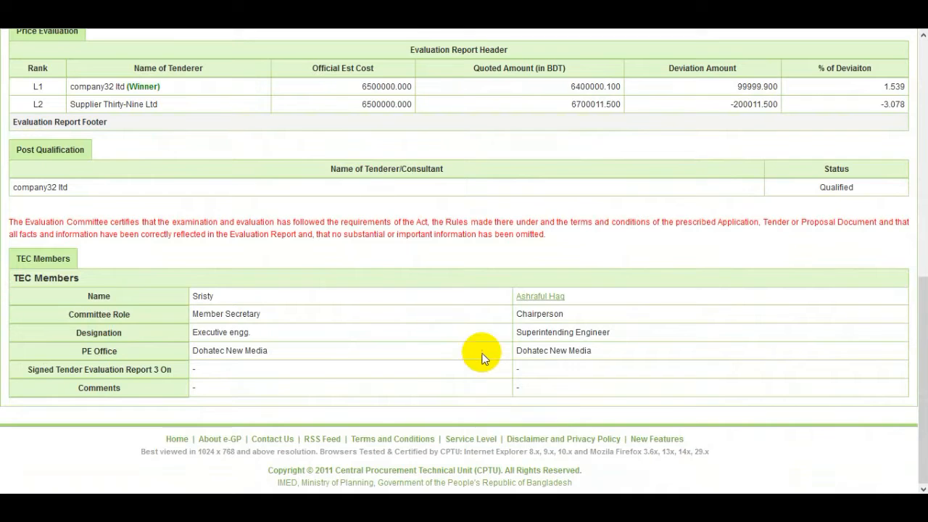
pyautogui.click(560, 301)
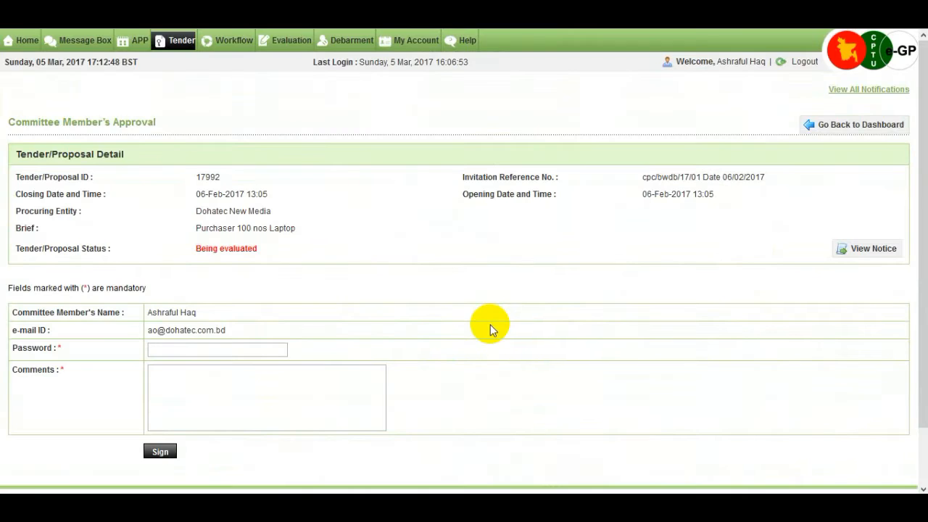
pyautogui.scroll(-1, 490, 324)
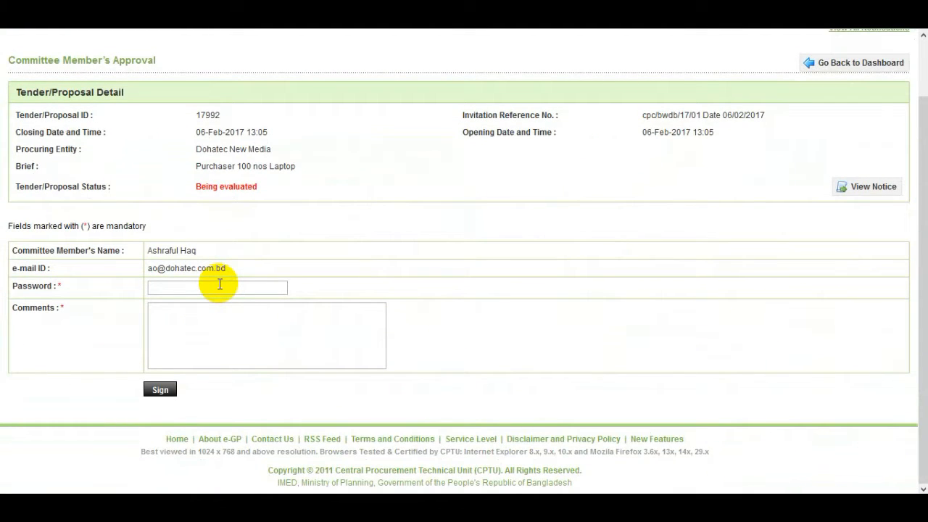
pyautogui.click(220, 285)
pyautogui.write('12345678')
pyautogui.press('Tab')
pyautogui.write('ok')
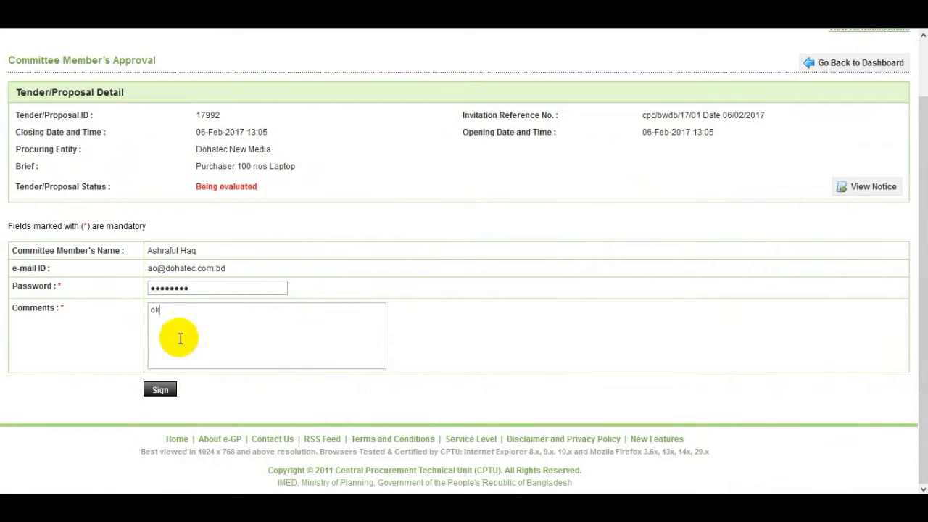
pyautogui.click(161, 390)
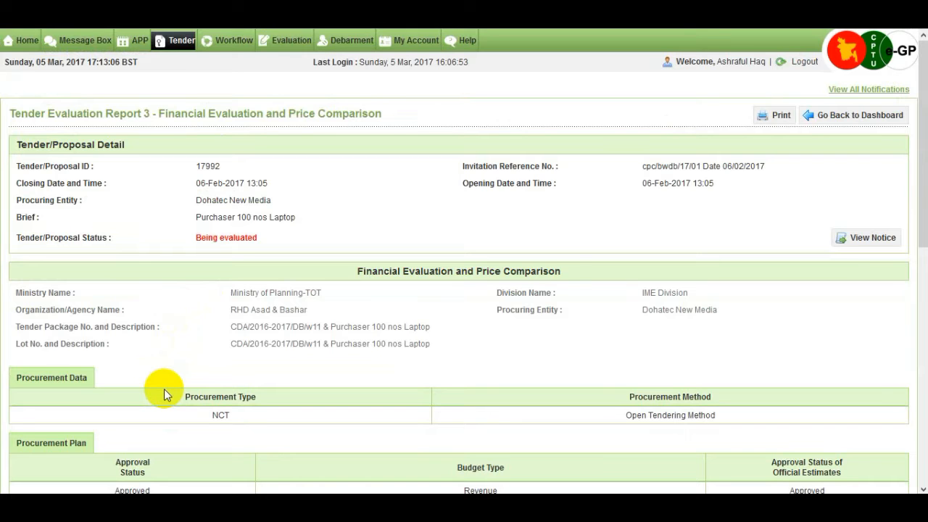
# - Review the signed Report 3 and return to the tender's evaluation page
pyautogui.scroll(-5, 164, 388)
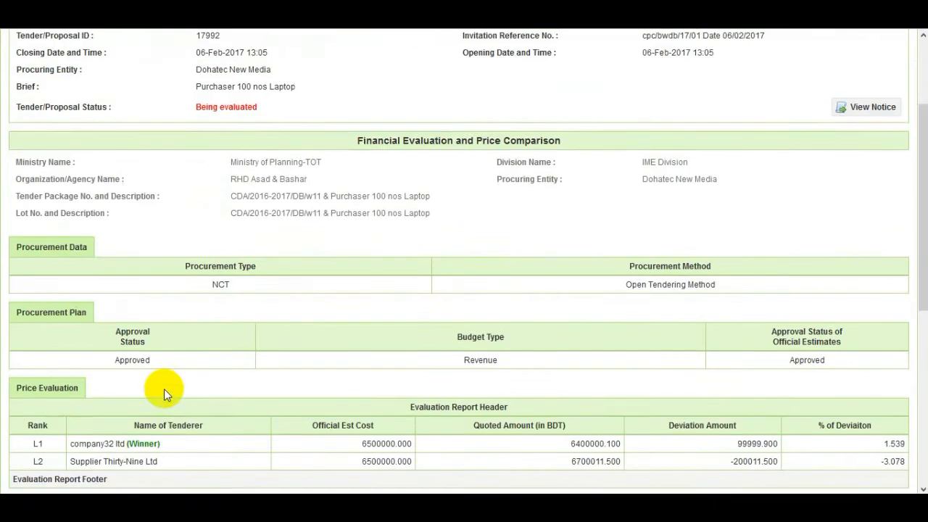
pyautogui.scroll(-1, 435, 377)
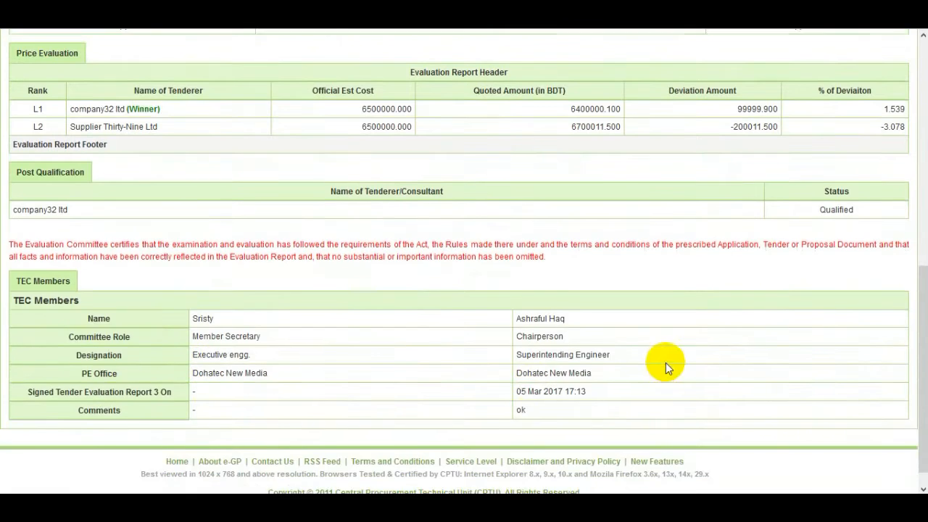
pyautogui.scroll(5, 666, 363)
pyautogui.scroll(1, 790, 276)
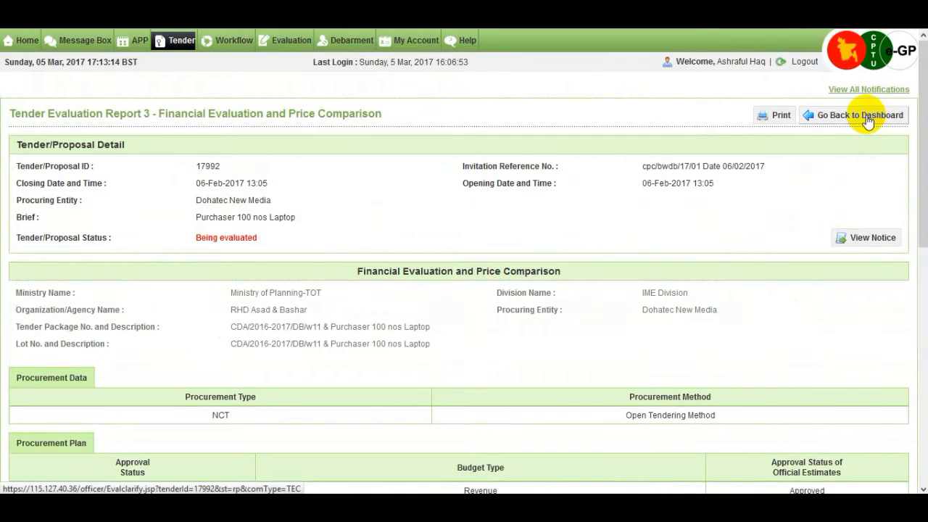
pyautogui.click(868, 120)
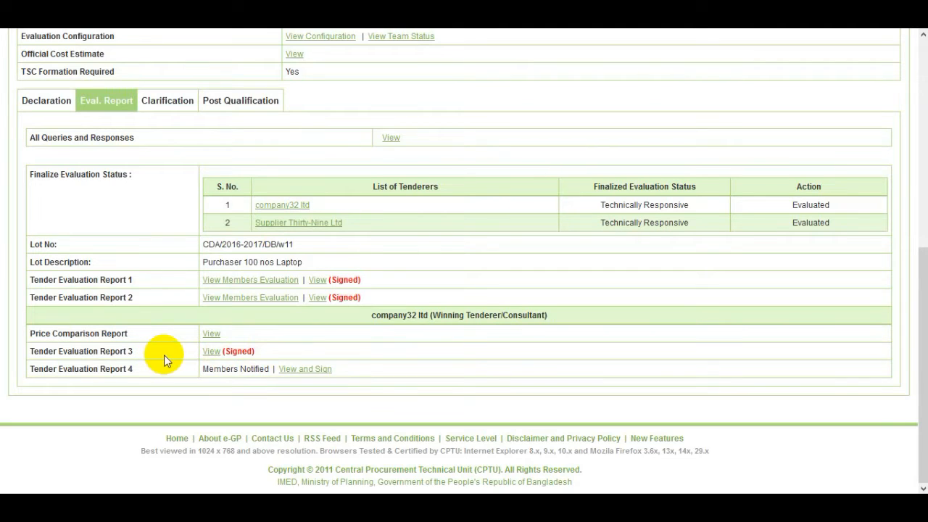
# - Open Tender Evaluation Report 4, the Final Evaluation Report, and scroll to the TEC Members table
pyautogui.click(320, 376)
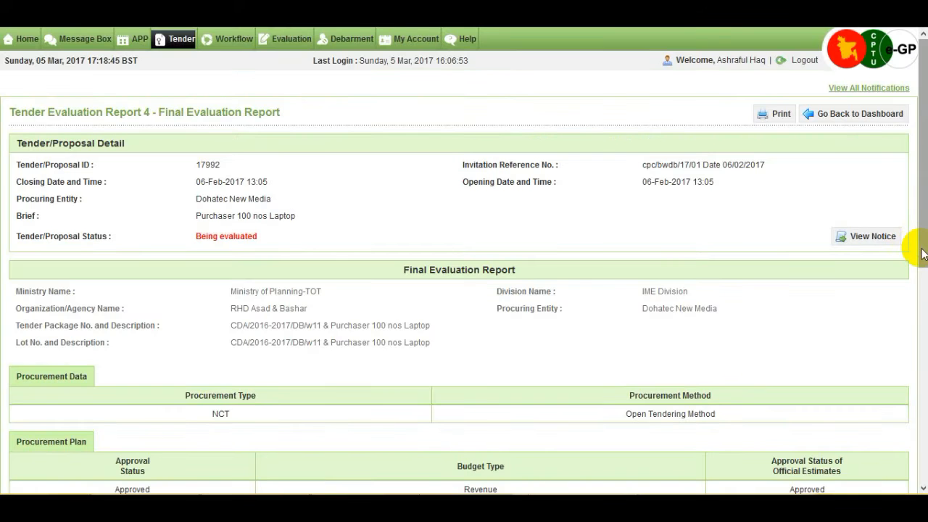
pyautogui.moveTo(922, 253); pyautogui.dragTo(921, 453)
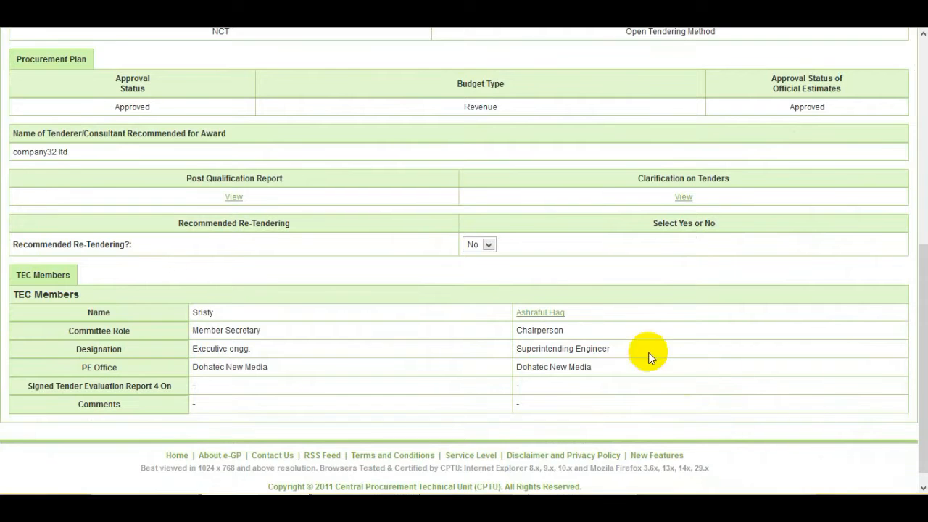
# - Sign Report 4 as chairperson, entering the account password and comment 'Sign'
pyautogui.click(559, 314)
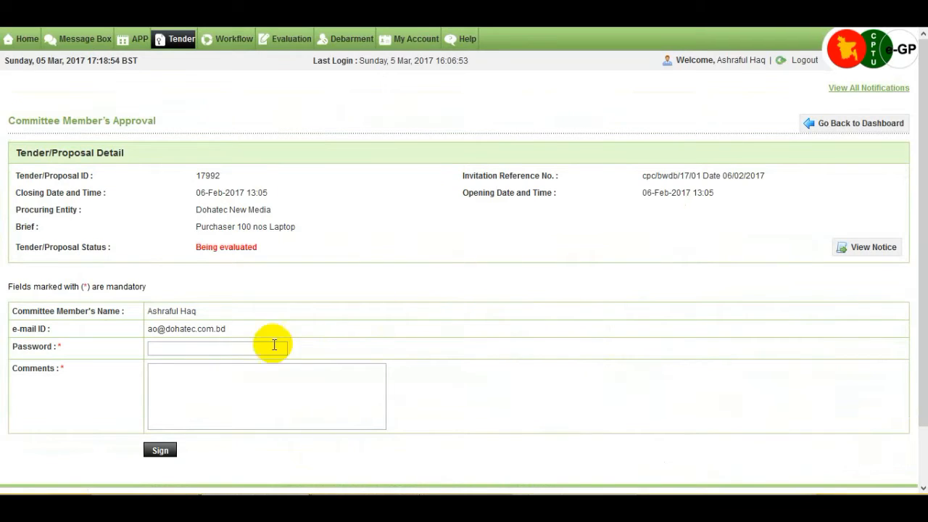
pyautogui.click(236, 349)
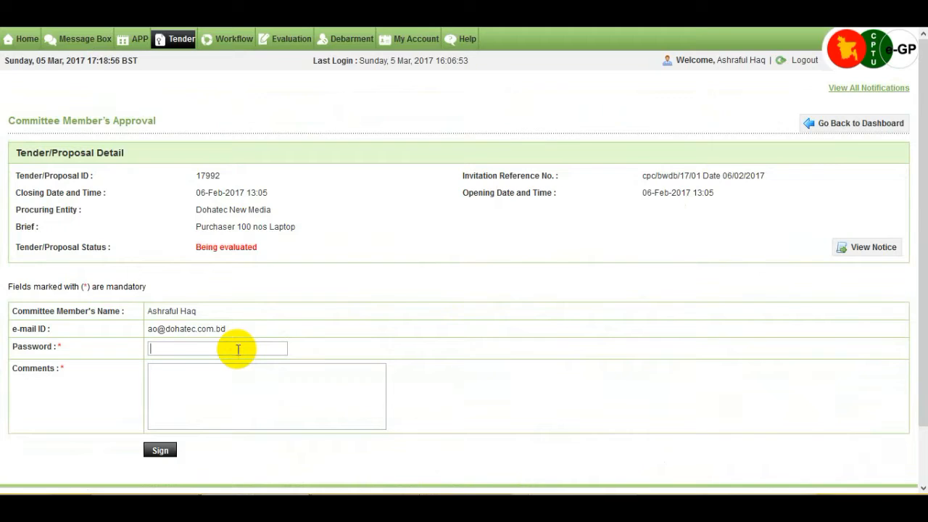
pyautogui.write('12345678')
pyautogui.click(260, 384)
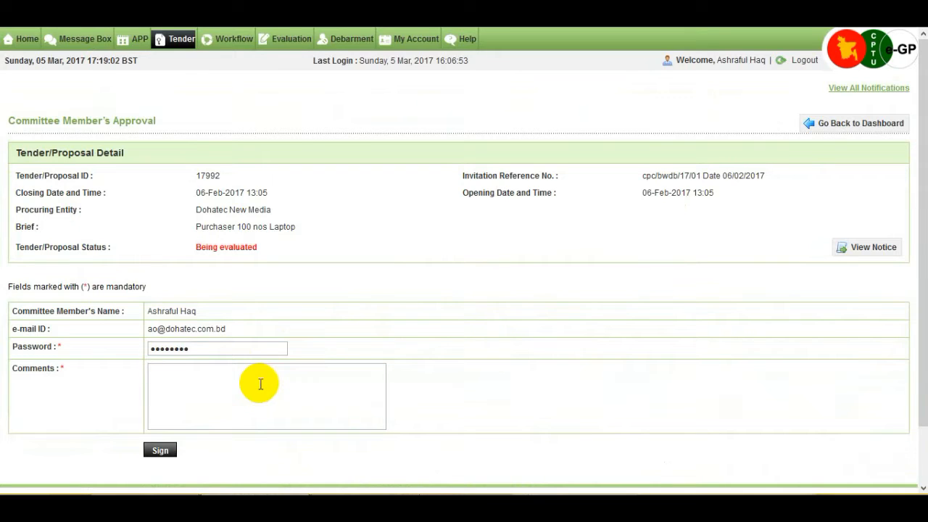
pyautogui.write('Sign')
pyautogui.click(161, 451)
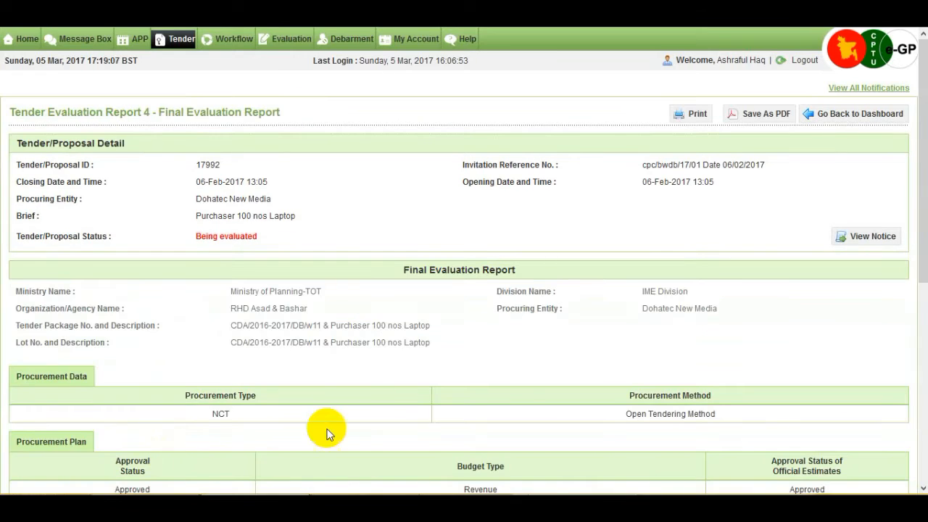
# - Return to the dashboard and scroll to the Eval. Report list showing Reports 1–4 Signed
pyautogui.click(855, 120)
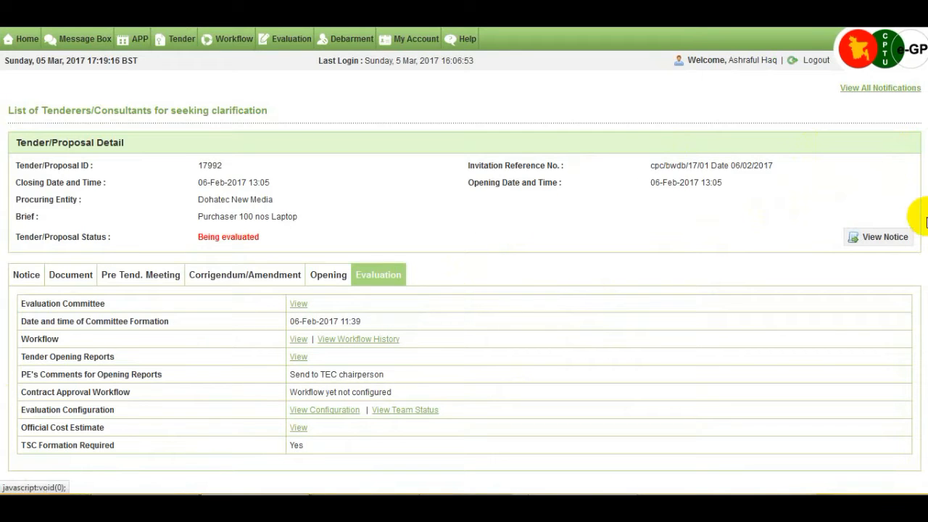
pyautogui.scroll(-5, 660, 231)
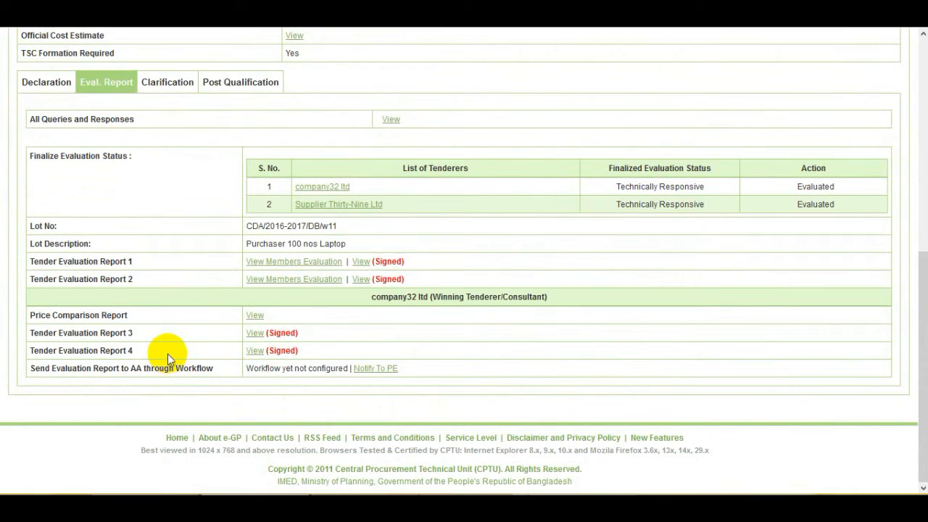
# - Submit the notify-PE comment 'contact approval workflow is not create yet'
pyautogui.click(381, 371)
pyautogui.click(322, 399)
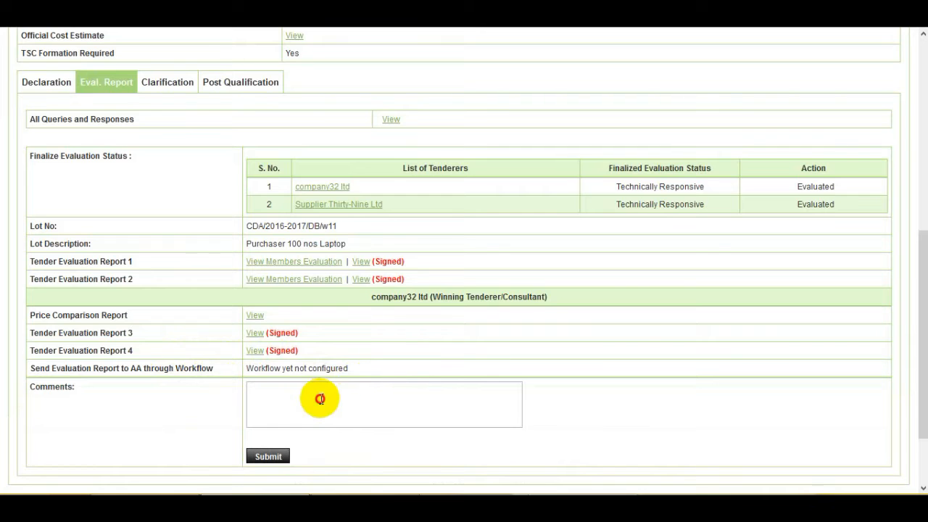
pyautogui.scroll(-1, 320, 399)
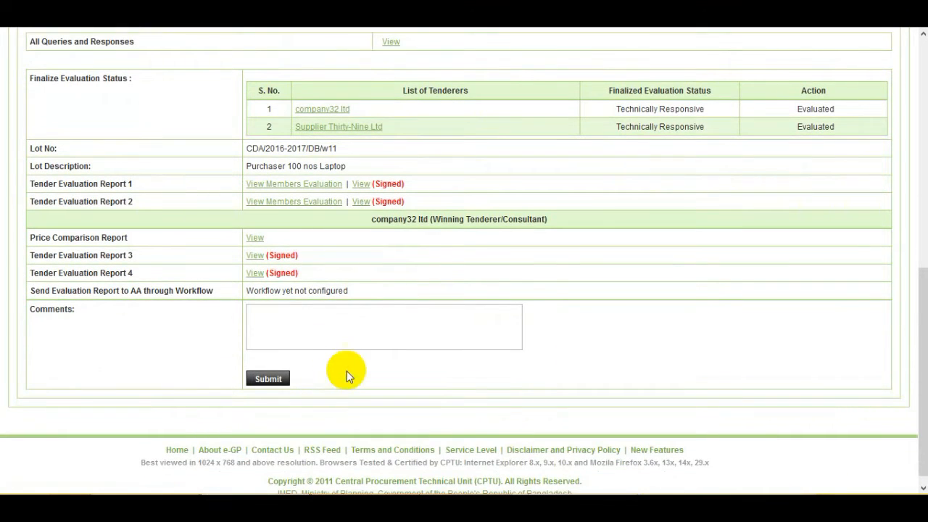
pyautogui.write('send to PE')
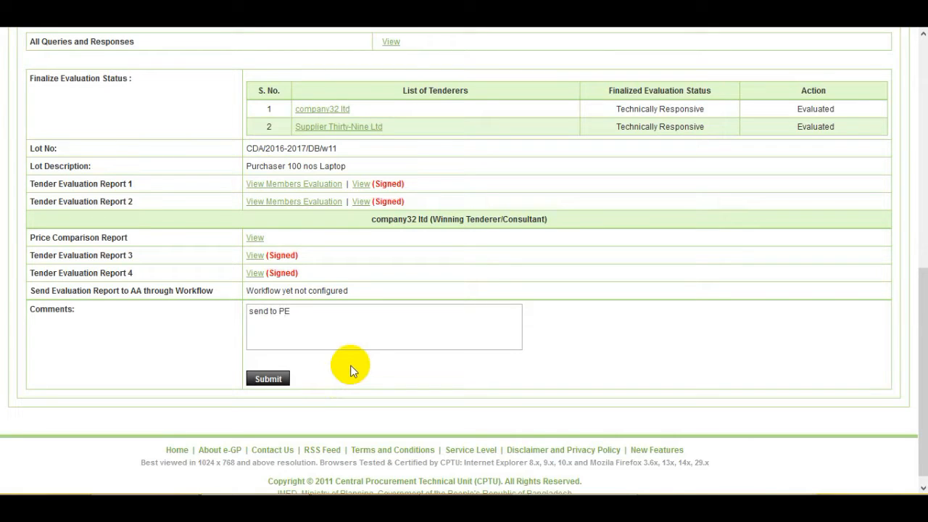
pyautogui.press('BackSpace')
pyautogui.press('BackSpace')
pyautogui.press('BackSpace')
pyautogui.press('BackSpace')
pyautogui.press('BackSpace')
pyautogui.press('BackSpace')
pyautogui.press('BackSpace')
pyautogui.press('BackSpace')
pyautogui.press('BackSpace')
pyautogui.press('BackSpace')
pyautogui.write('contact approval workflow ')
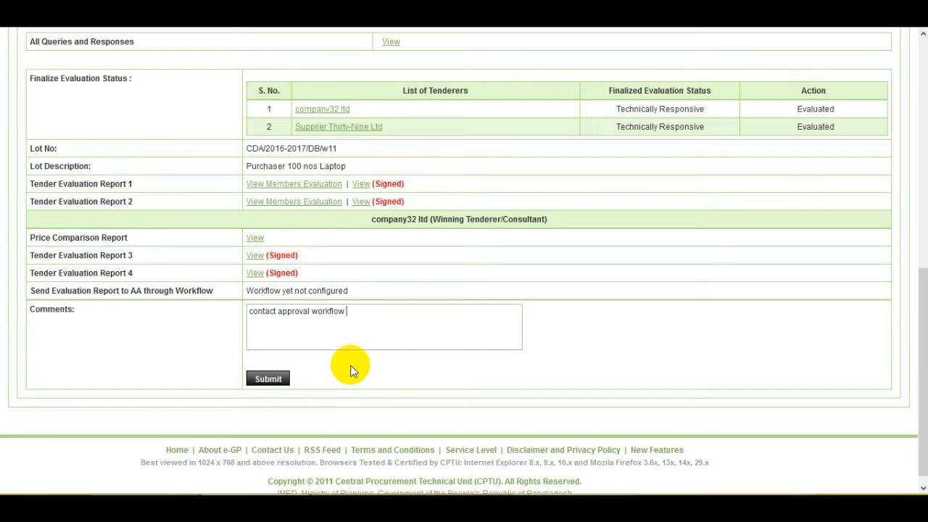
pyautogui.write('is')
pyautogui.write('not create yet')
pyautogui.click(268, 379)
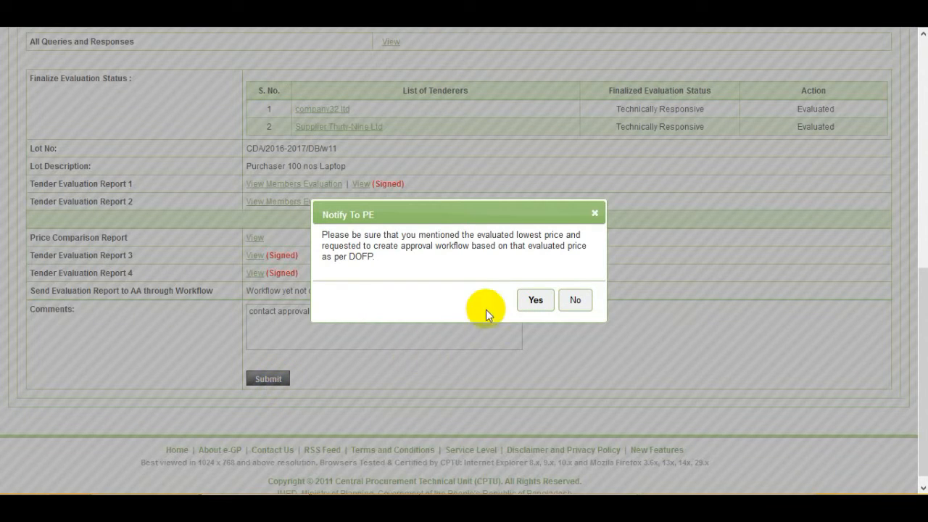
# - Confirm the Notify To PE dialog and review the PE user's inbox of 9 messages
pyautogui.click(536, 300)
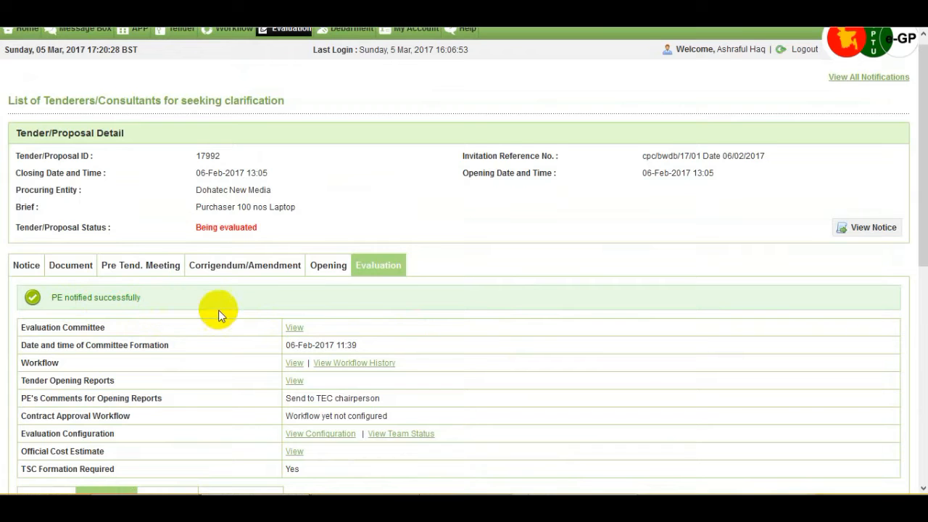
pyautogui.scroll(-4, 219, 312)
pyautogui.scroll(-1, 220, 316)
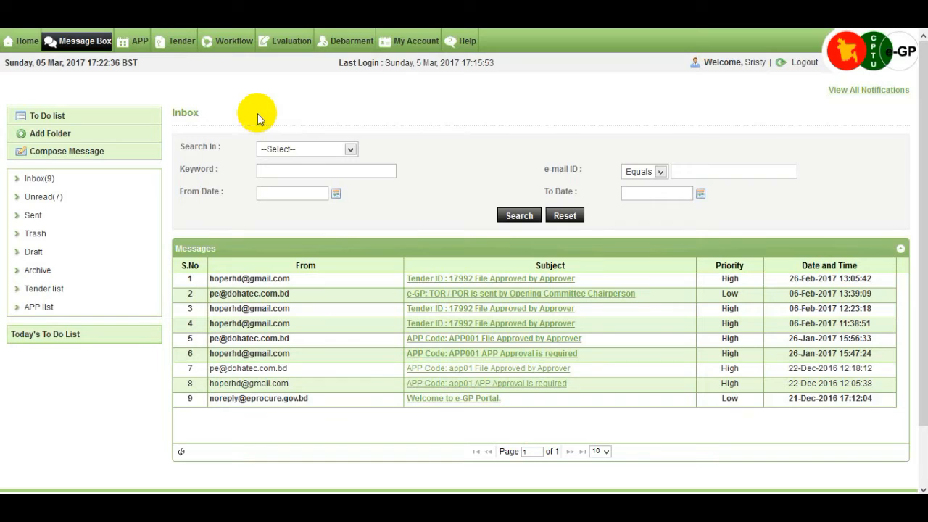
# - Find tender 17992 under My Tender's Processing list and open its dashboard's Evaluation tab
pyautogui.moveTo(179, 50)
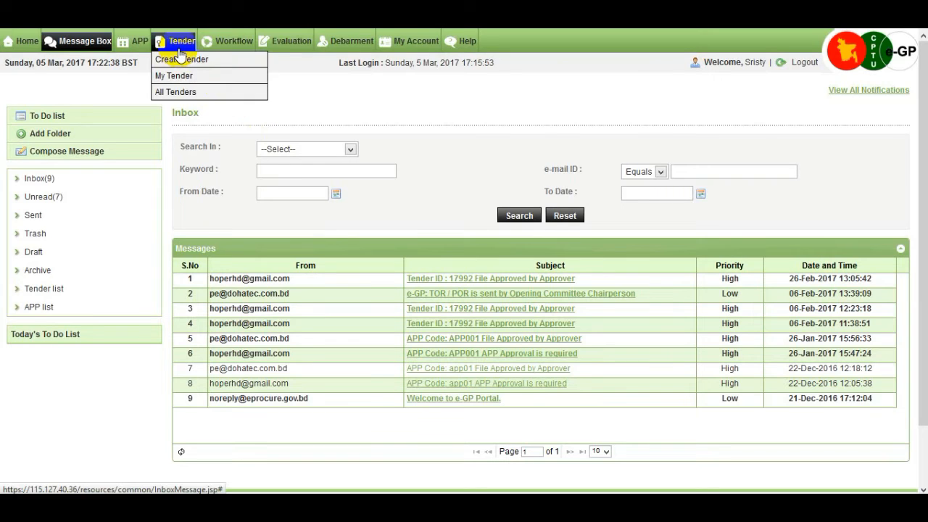
pyautogui.click(210, 78)
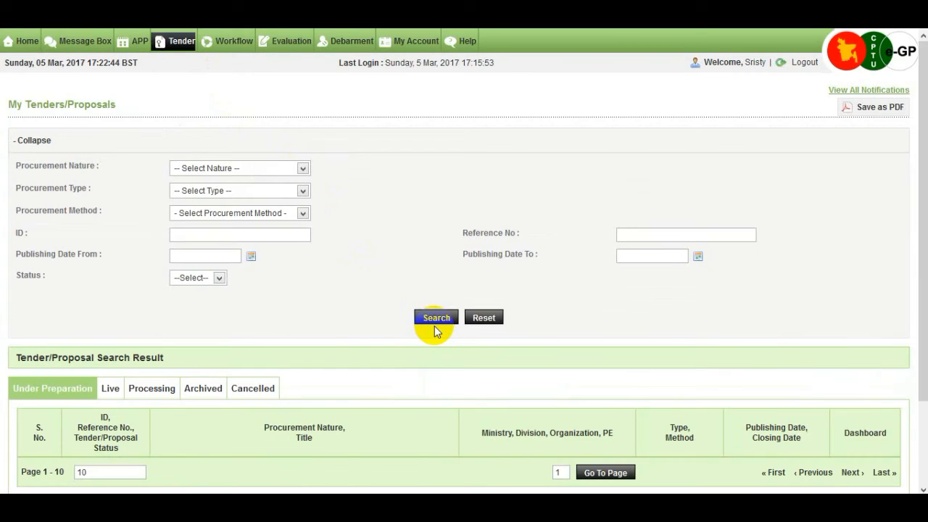
pyautogui.click(436, 319)
pyautogui.scroll(-2, 434, 325)
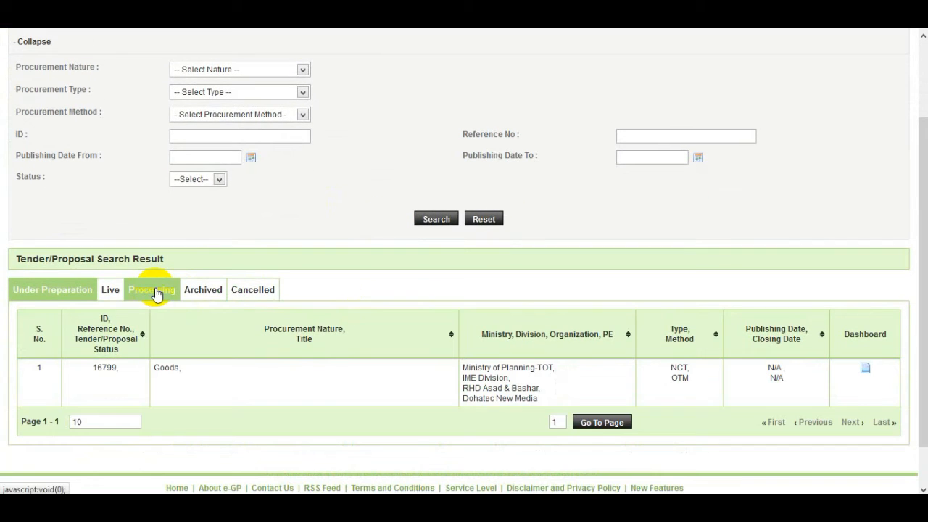
pyautogui.click(155, 291)
pyautogui.scroll(-3, 412, 305)
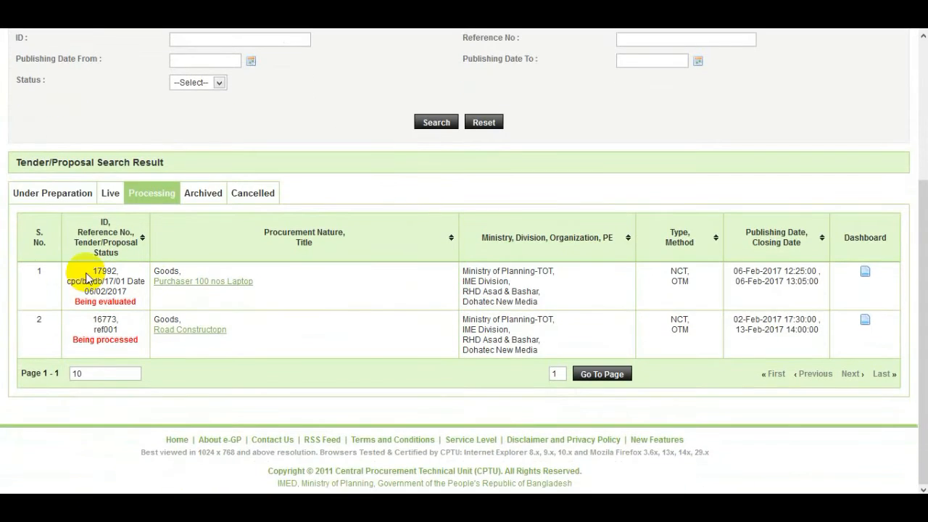
pyautogui.click(866, 273)
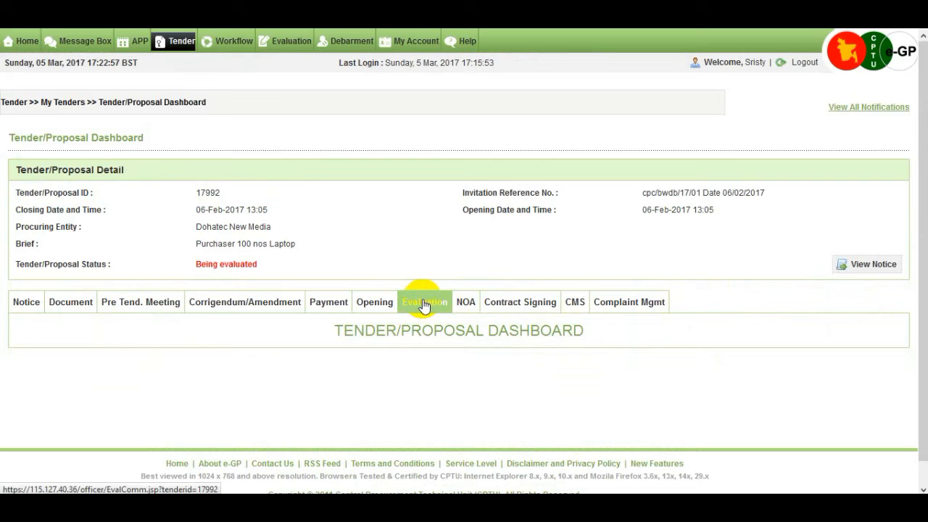
pyautogui.click(424, 303)
pyautogui.scroll(-1, 424, 304)
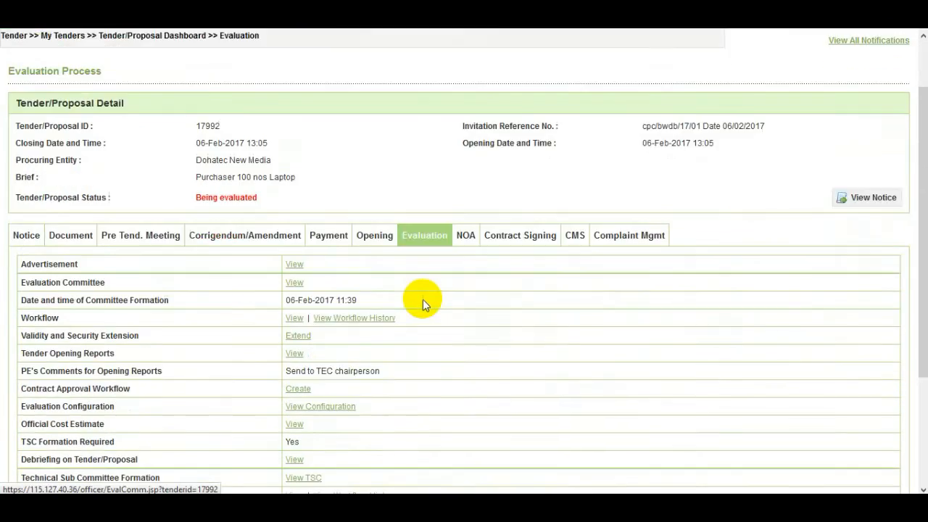
pyautogui.scroll(-1, 423, 299)
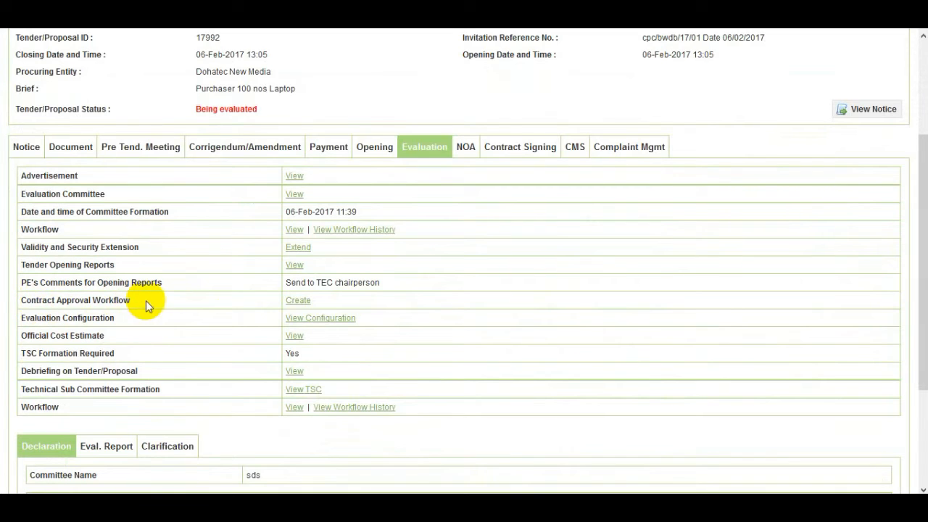
# - Start the Contract Approval Workflow, acknowledge the DOFP notice and submit 0 reviewers
pyautogui.click(306, 309)
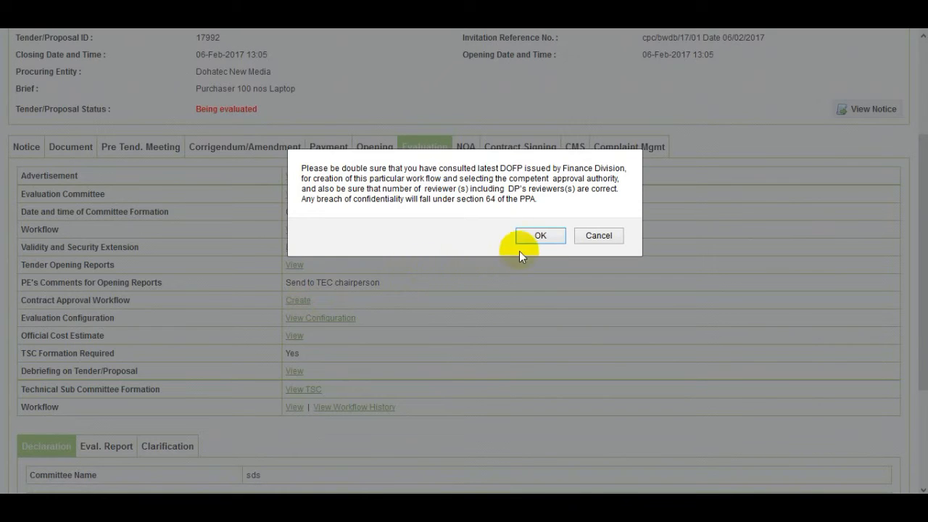
pyautogui.click(544, 237)
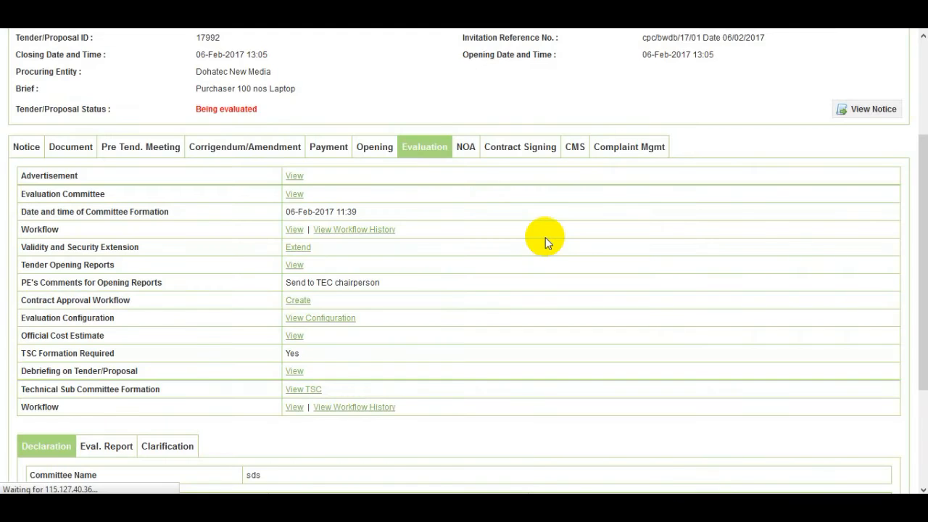
pyautogui.scroll(-1, 536, 243)
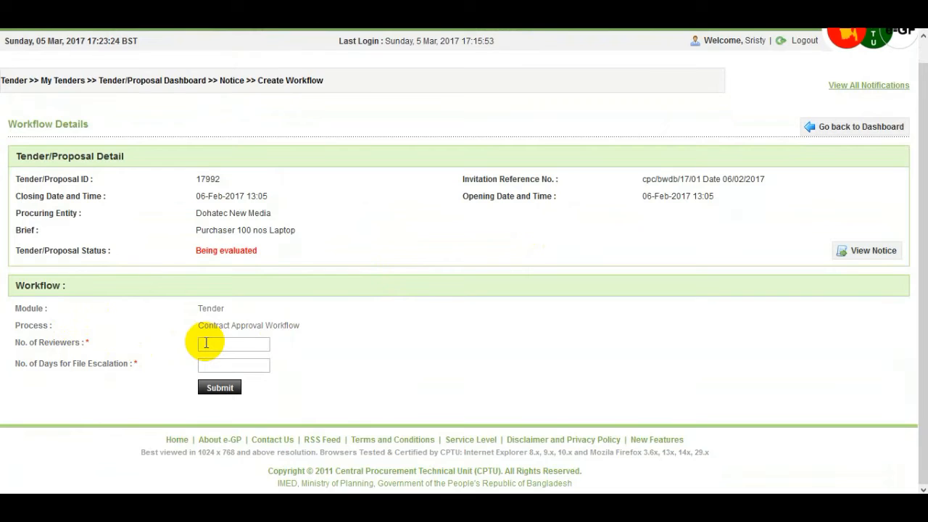
pyautogui.write('0')
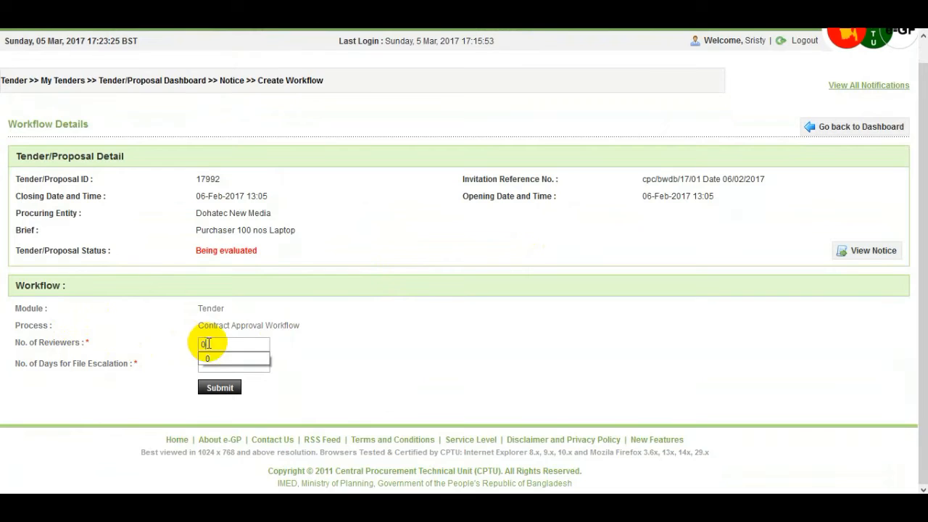
pyautogui.click(238, 394)
pyautogui.click(217, 367)
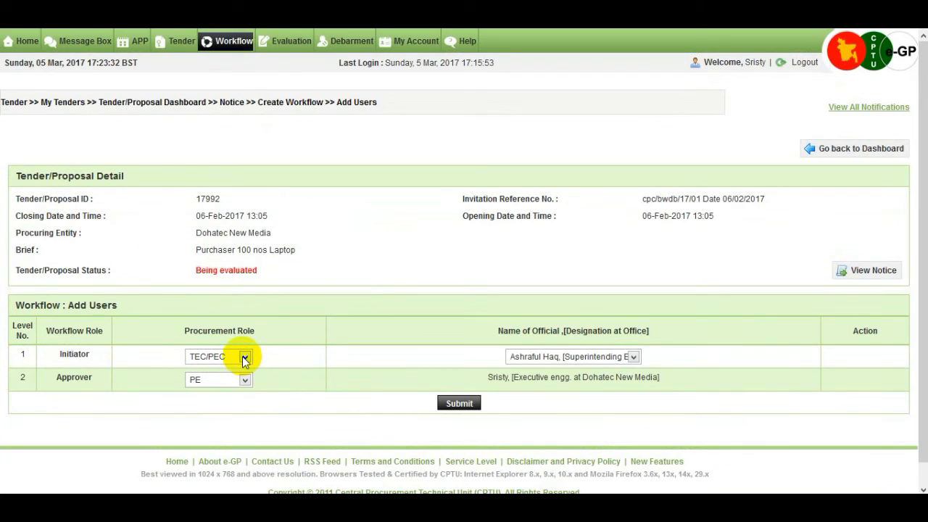
# - Set HOPE as the workflow approver with TEC/PEC as initiator and confirm it
pyautogui.click(245, 380)
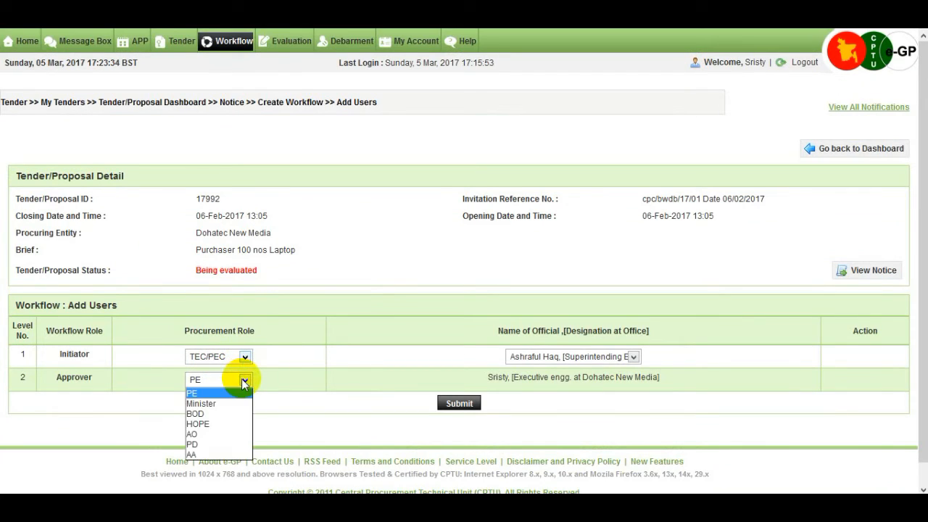
pyautogui.click(210, 424)
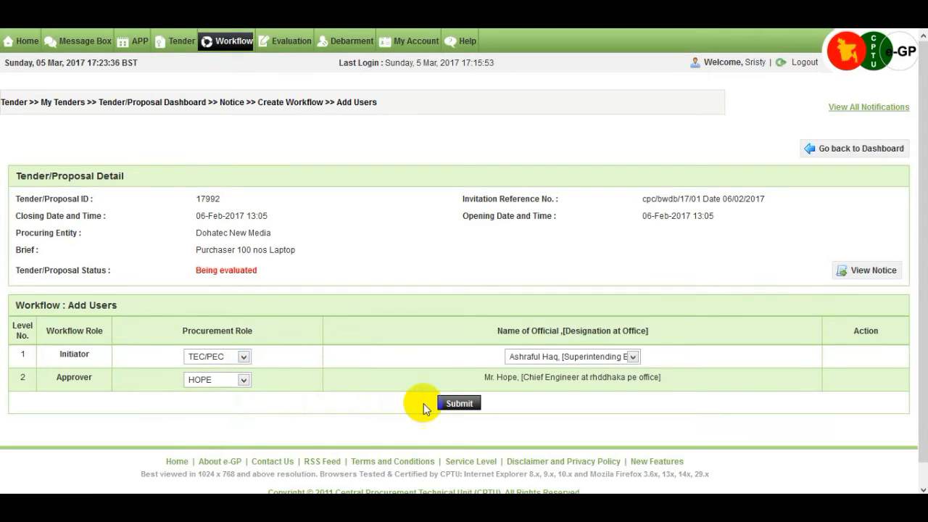
pyautogui.click(471, 406)
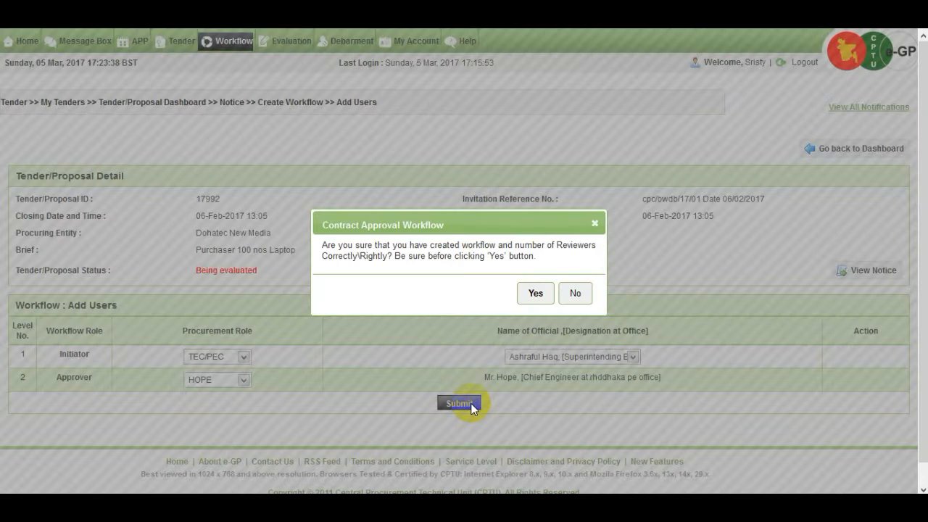
pyautogui.click(537, 296)
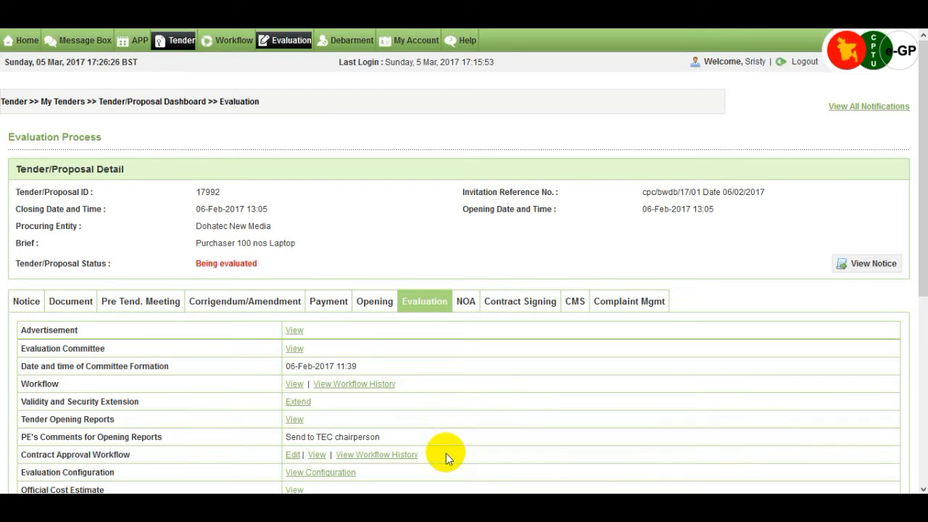
# - Log out of the PE account and sign in as the TEC chair with the saved e-mail and password
pyautogui.click(805, 63)
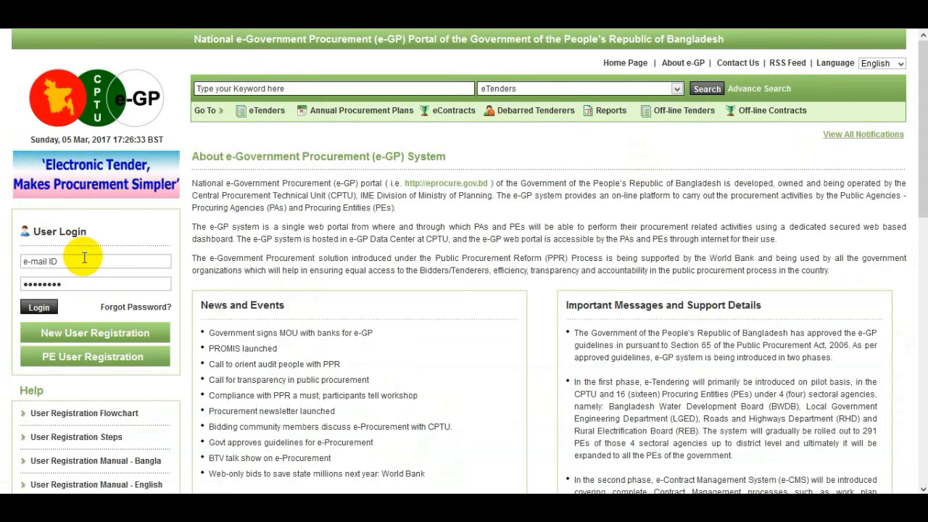
pyautogui.click(84, 260)
pyautogui.click(84, 260)
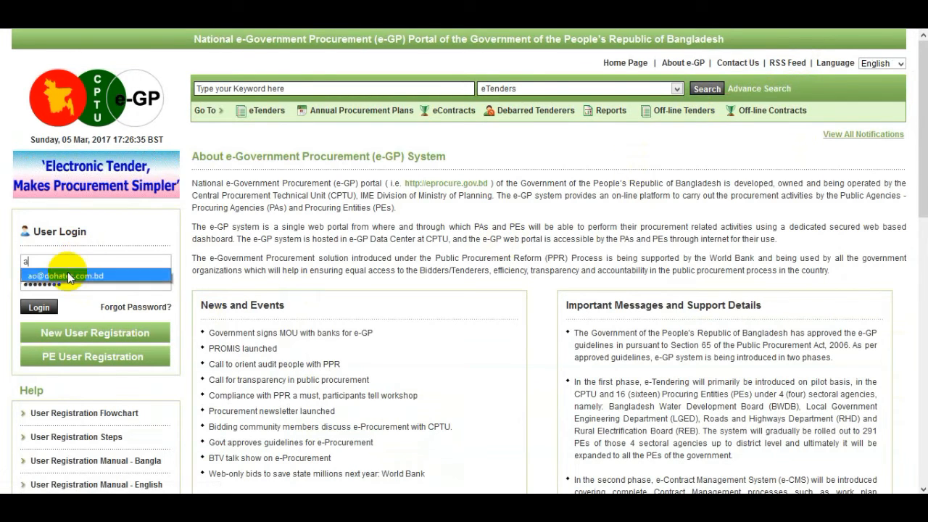
pyautogui.click(69, 276)
pyautogui.click(71, 283)
pyautogui.write('••')
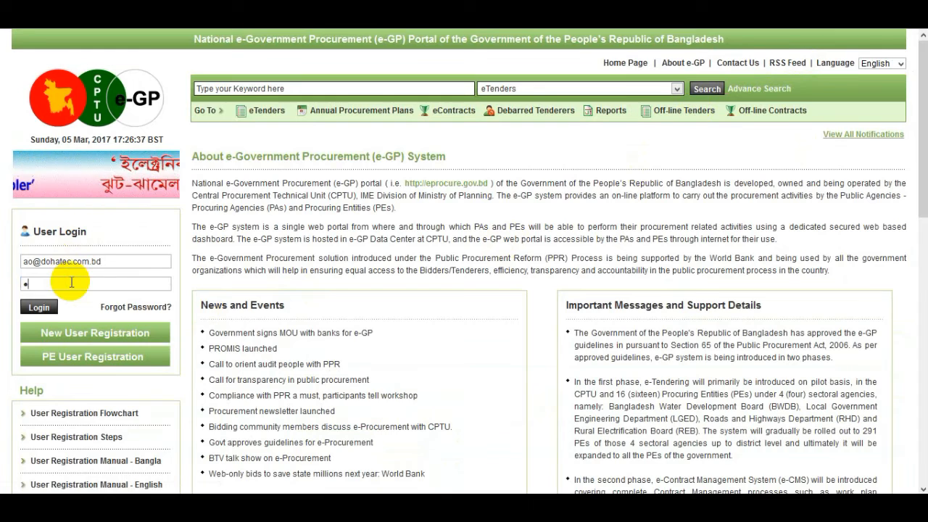
pyautogui.write('•••••')
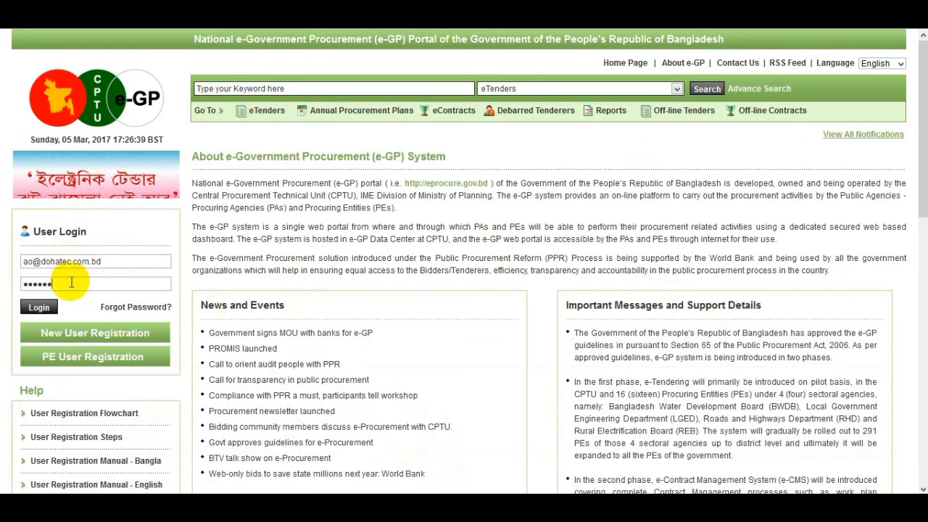
pyautogui.write('••')
pyautogui.press('Return')
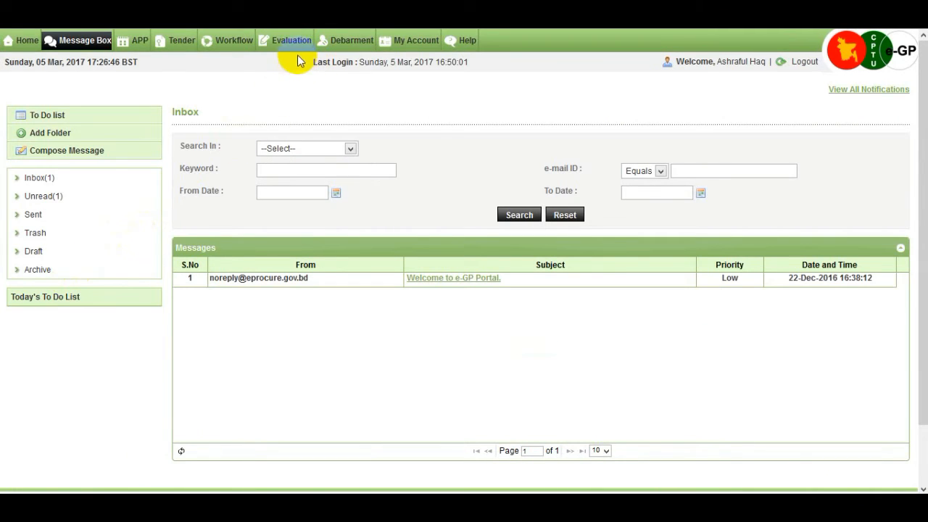
# - Open tender 17992's evaluation dashboard and scroll its Eval. Report tab to the finalized evaluation status
pyautogui.moveTo(296, 51)
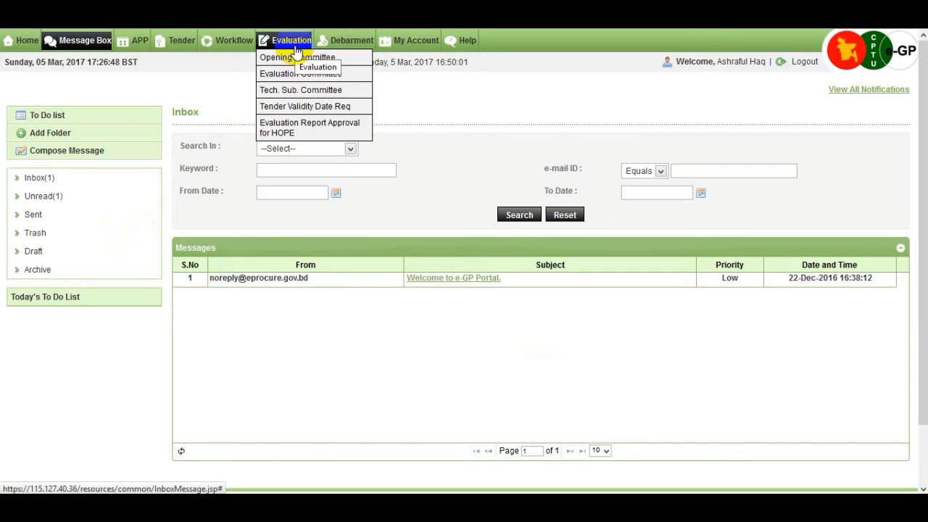
pyautogui.click(349, 76)
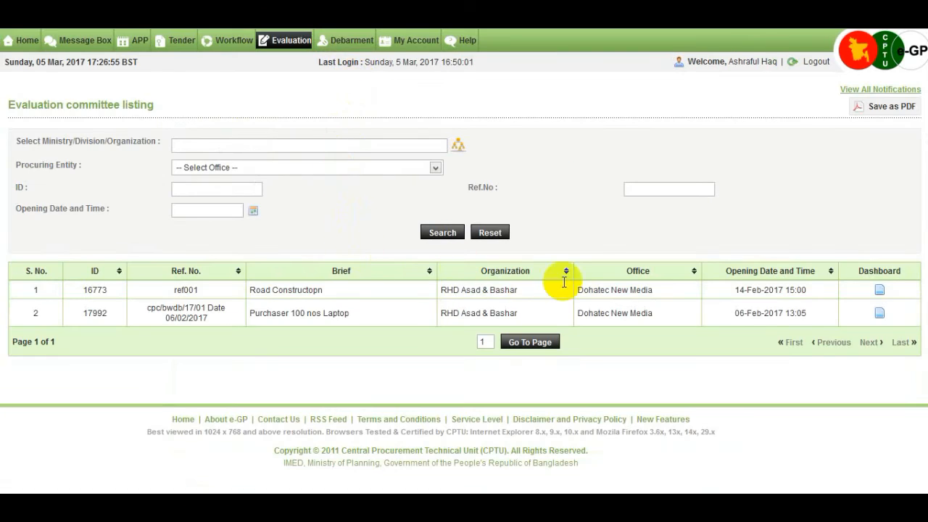
pyautogui.click(880, 316)
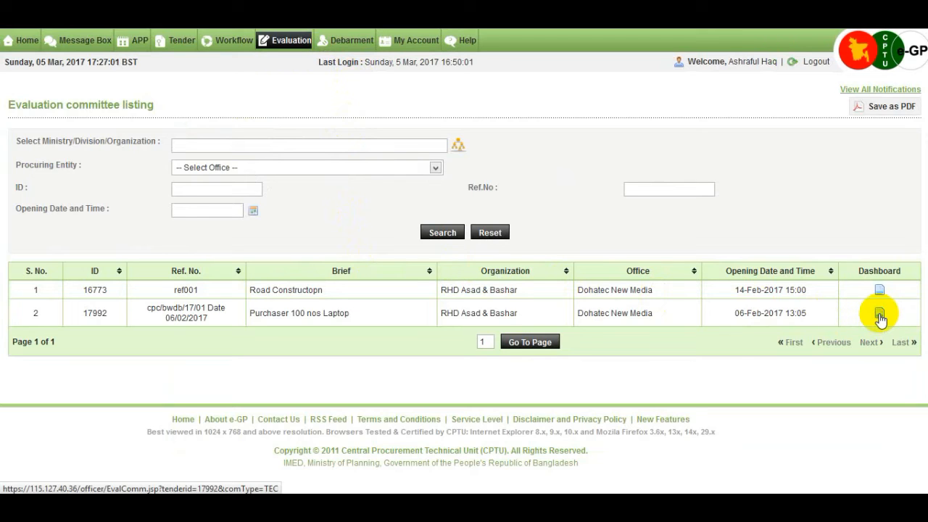
pyautogui.click(880, 315)
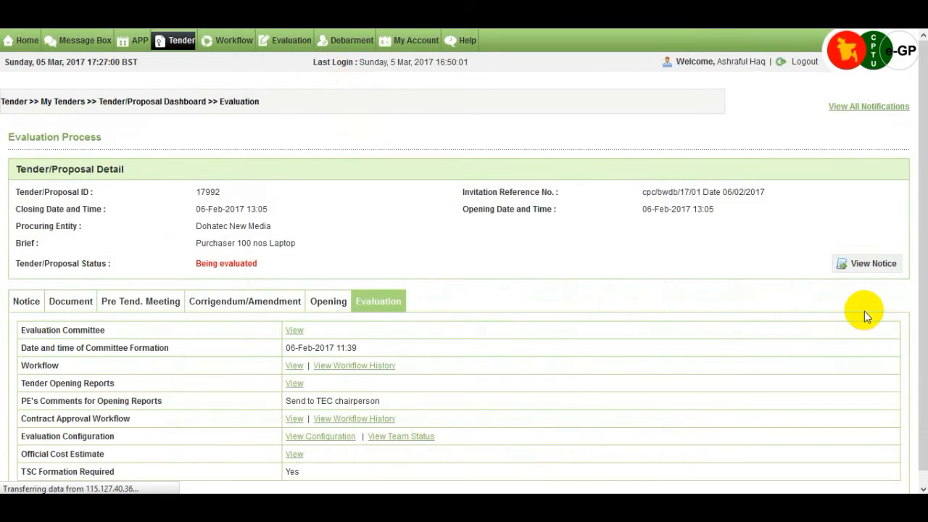
pyautogui.scroll(-3, 646, 309)
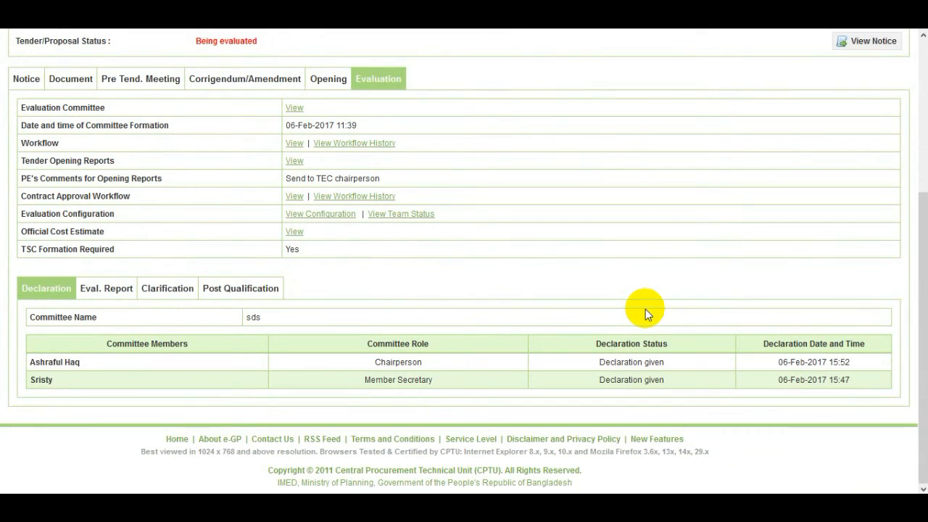
pyautogui.click(114, 297)
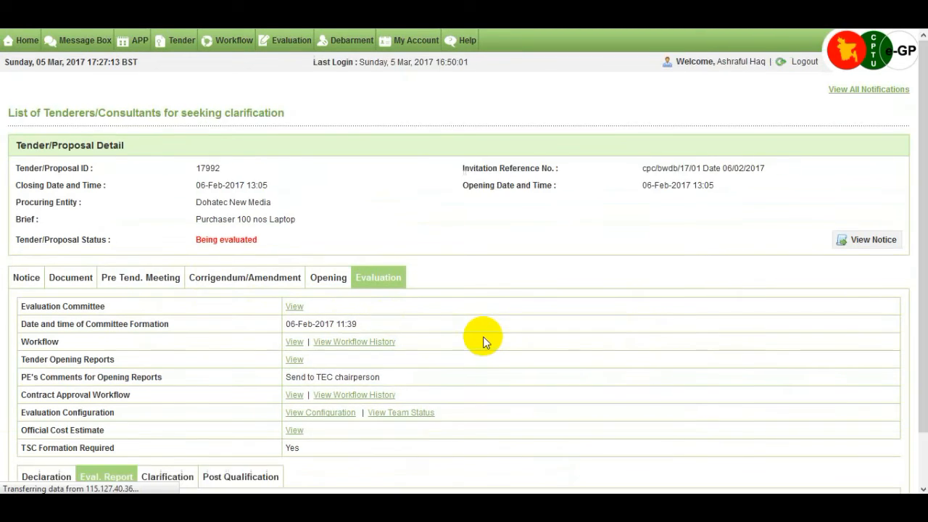
pyautogui.scroll(-1, 484, 338)
pyautogui.scroll(-5, 483, 336)
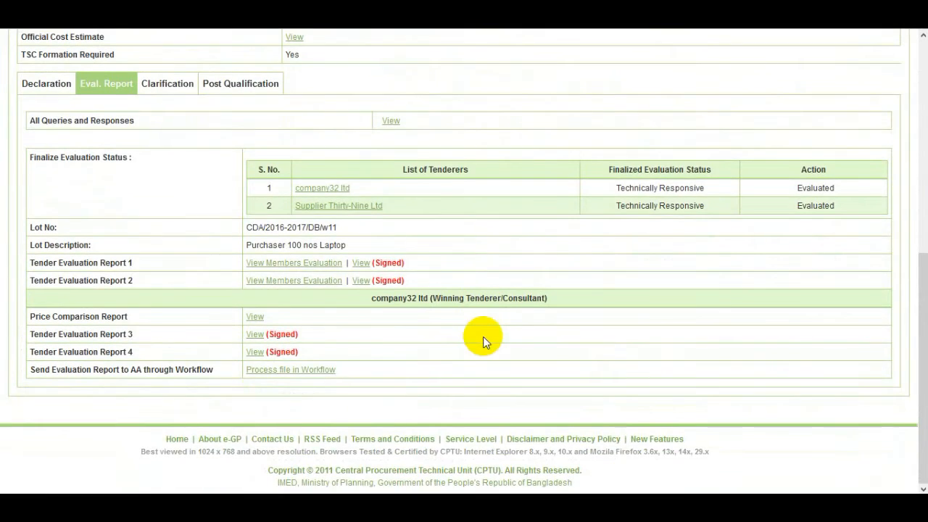
# - Submit tender 17992's reports through the Workflow link with comment 'ok' and action Forward to HOPE
pyautogui.click(320, 370)
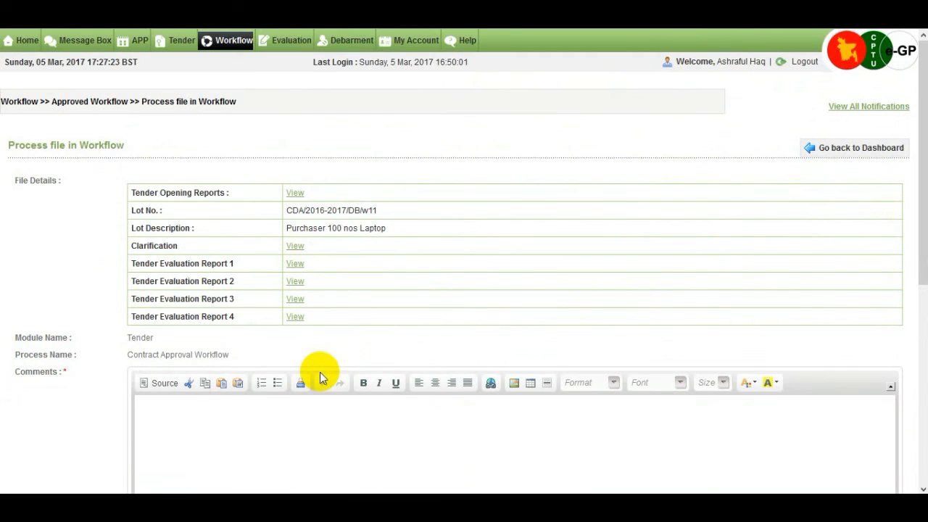
pyautogui.scroll(-2, 342, 362)
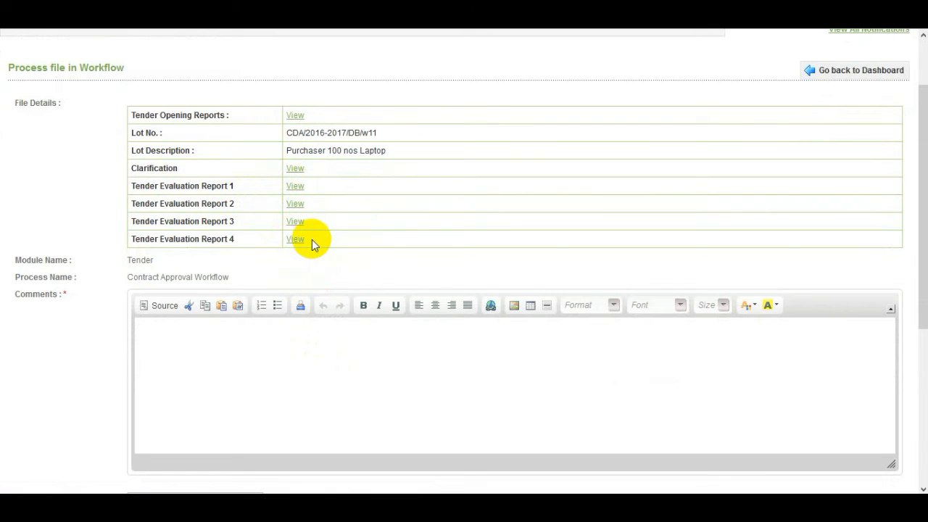
pyautogui.click(282, 341)
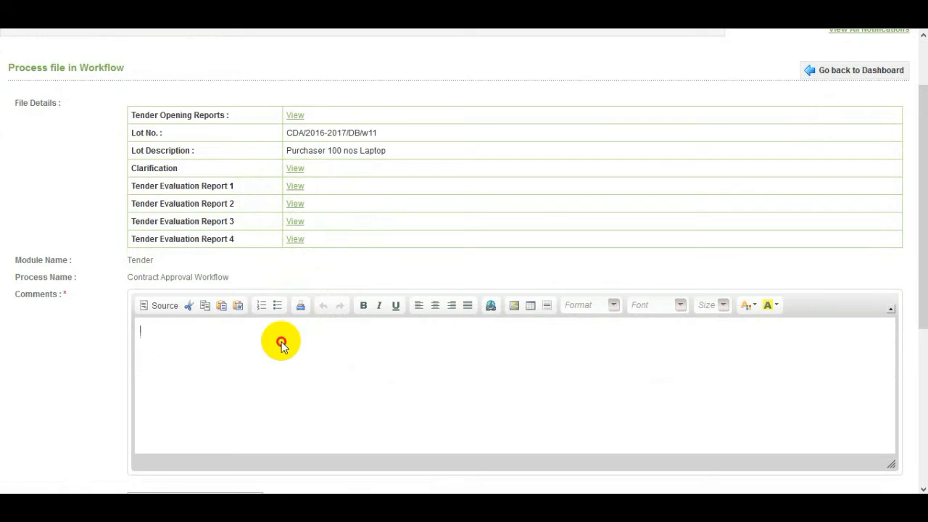
pyautogui.scroll(-2, 283, 340)
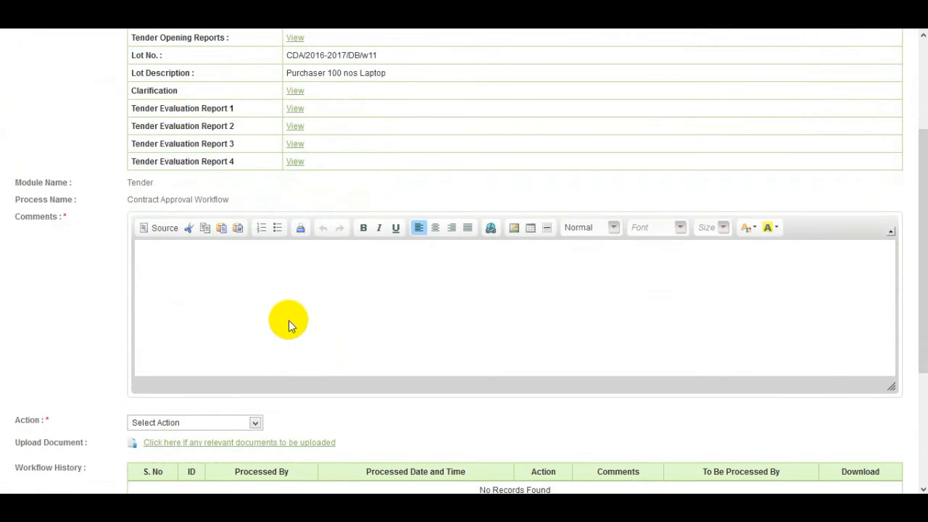
pyautogui.write('ok')
pyautogui.scroll(-1, 244, 428)
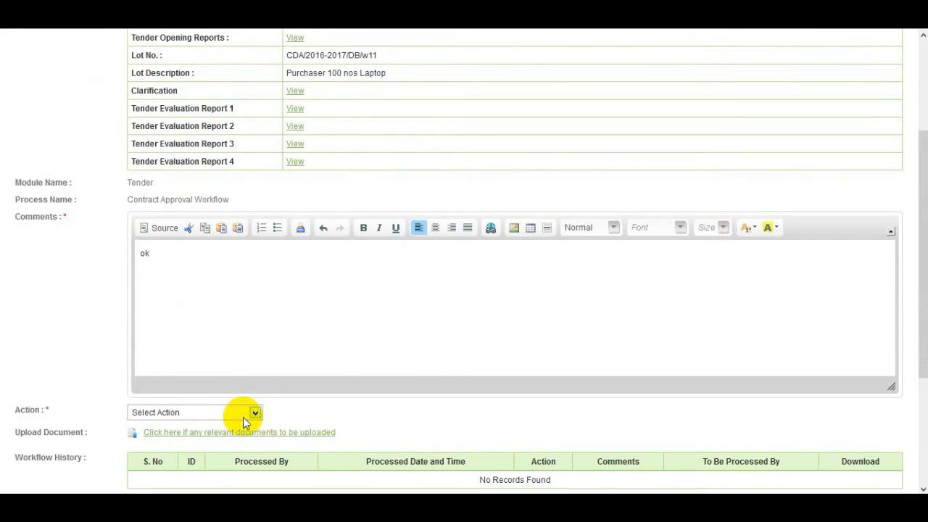
pyautogui.click(243, 415)
pyautogui.click(232, 438)
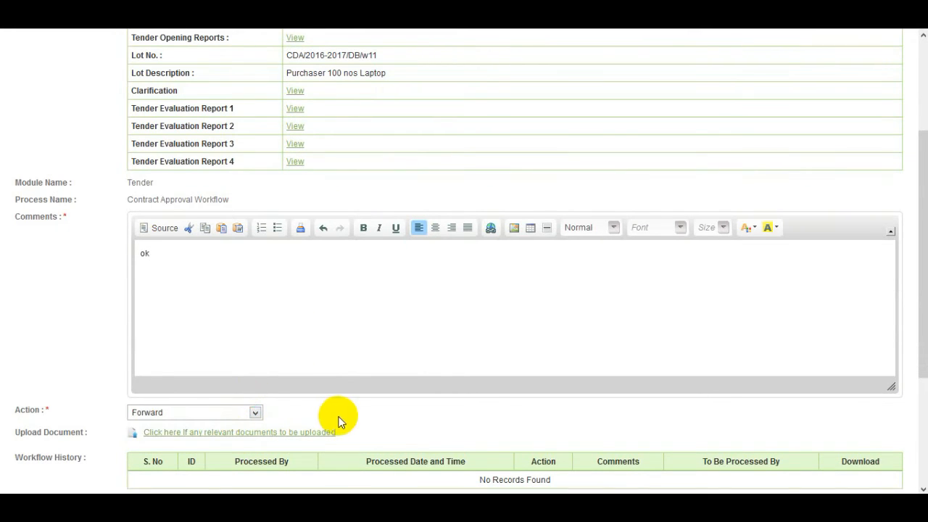
pyautogui.scroll(-3, 338, 421)
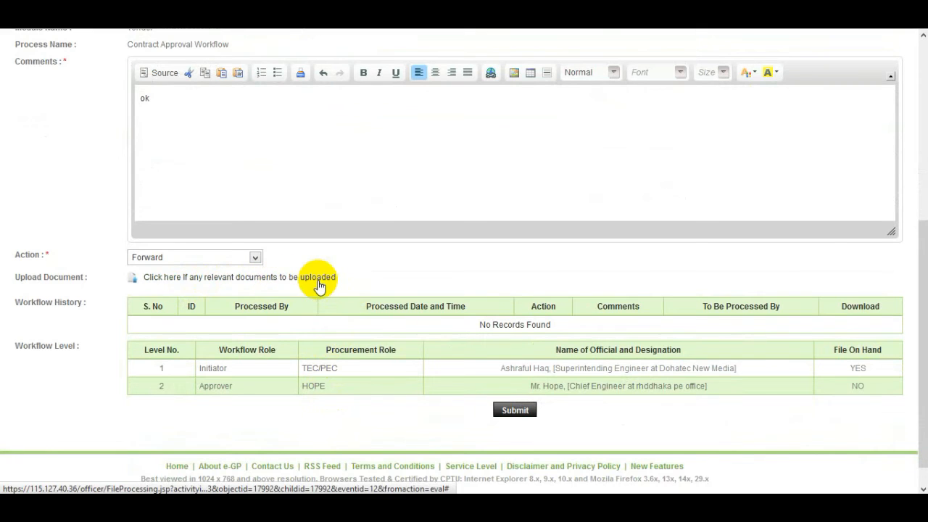
pyautogui.click(522, 413)
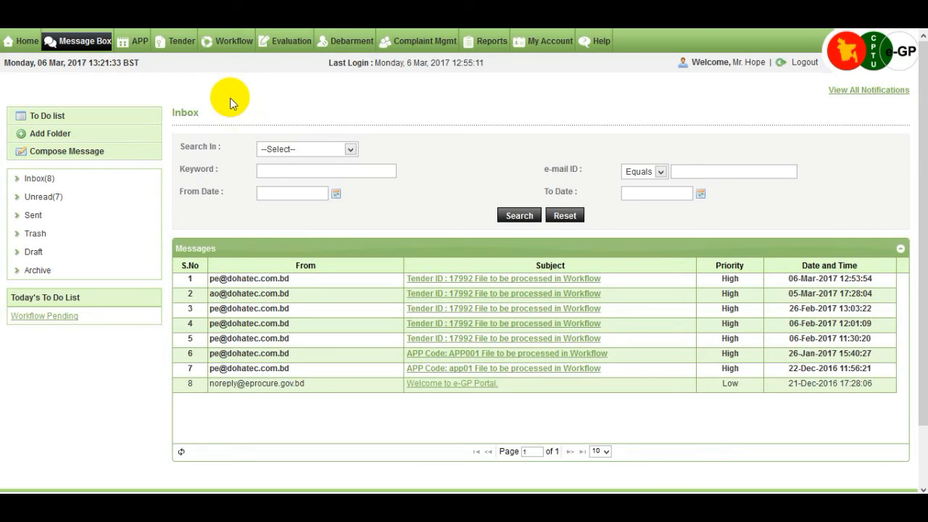
# - Process the tender 17992 Contract Approval Workflow row from Workflow > Pending task
pyautogui.click(237, 44)
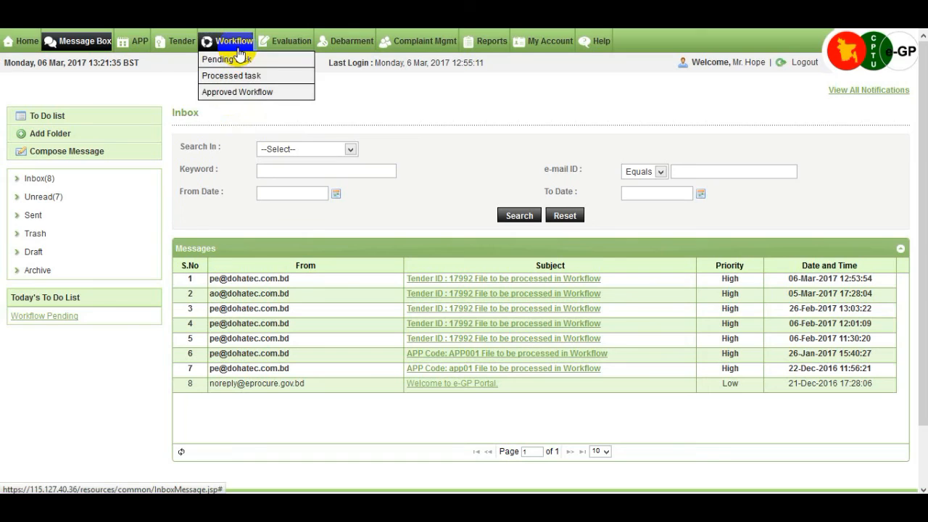
pyautogui.click(255, 61)
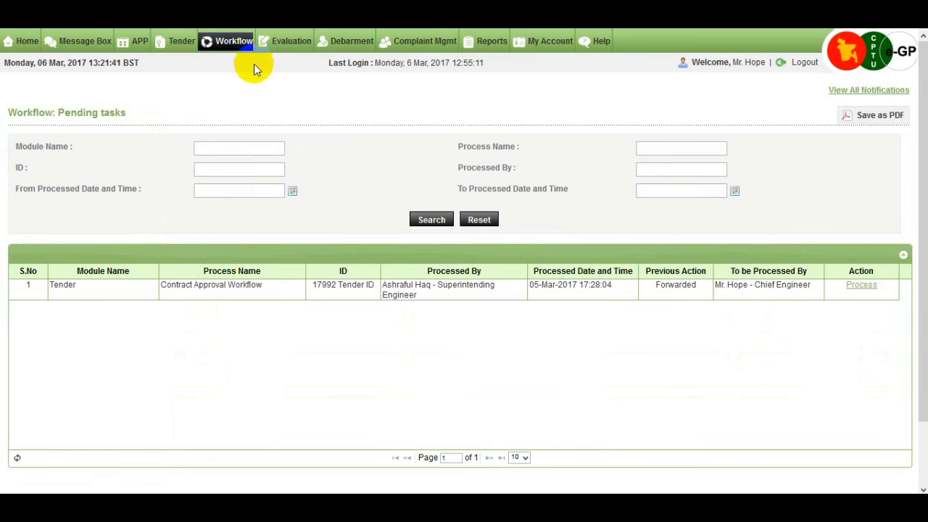
pyautogui.click(867, 286)
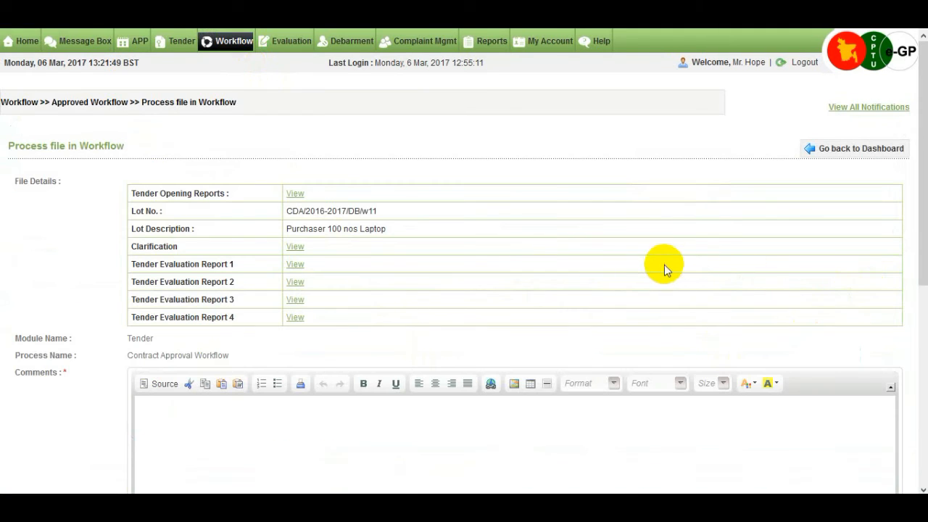
pyautogui.scroll(-1, 665, 267)
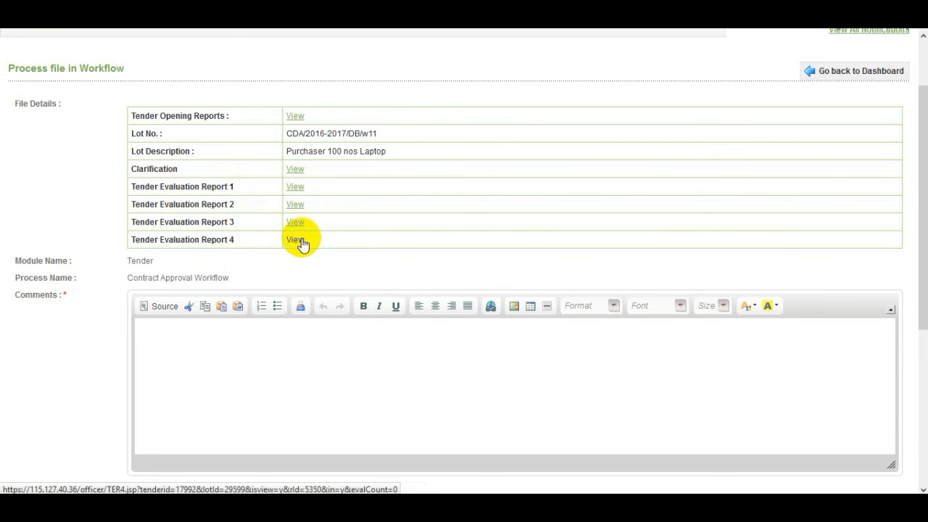
pyautogui.scroll(-1, 301, 243)
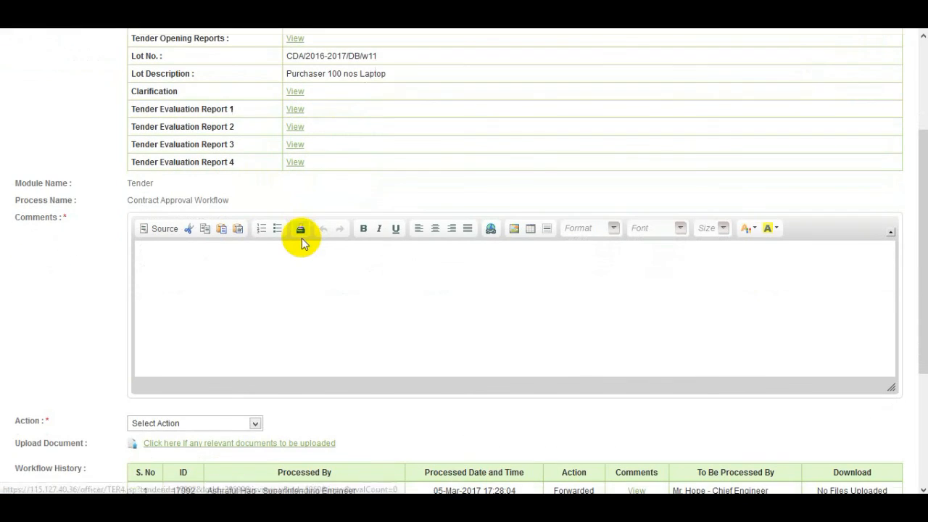
# - Submit tender 17992's workflow file with comment 'Approve' and action Approve
pyautogui.click(241, 260)
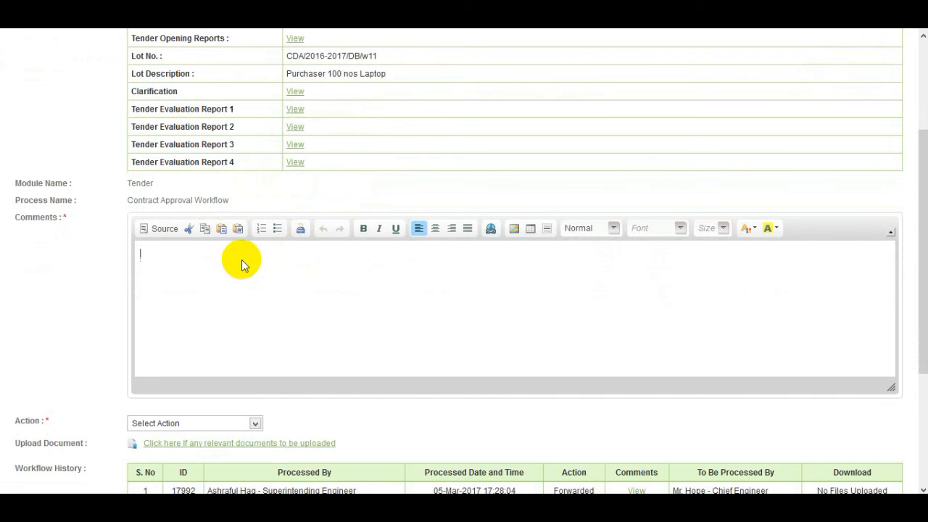
pyautogui.write('Approve')
pyautogui.scroll(-3, 114, 384)
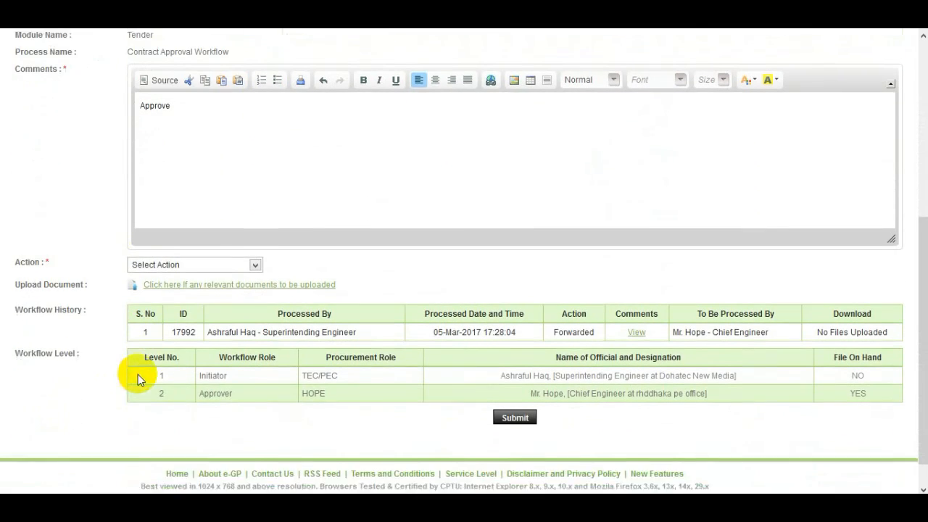
pyautogui.click(254, 259)
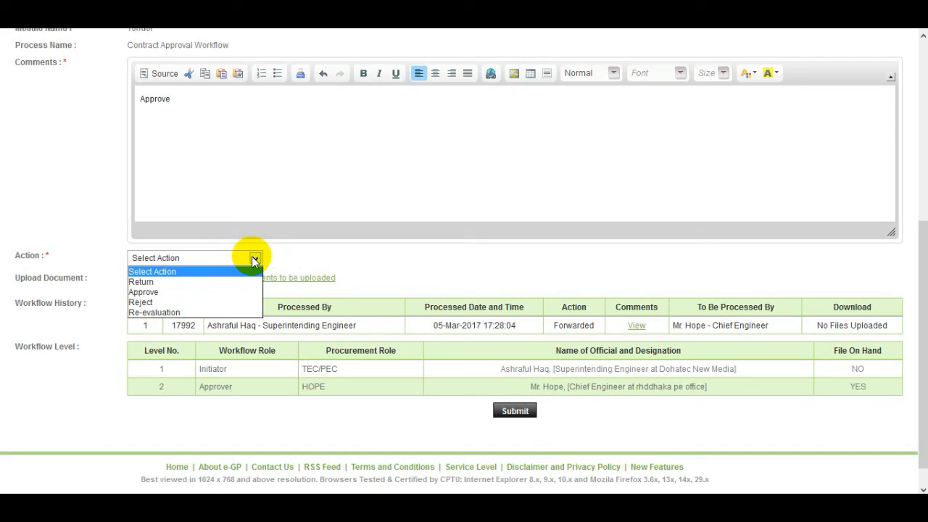
pyautogui.click(227, 292)
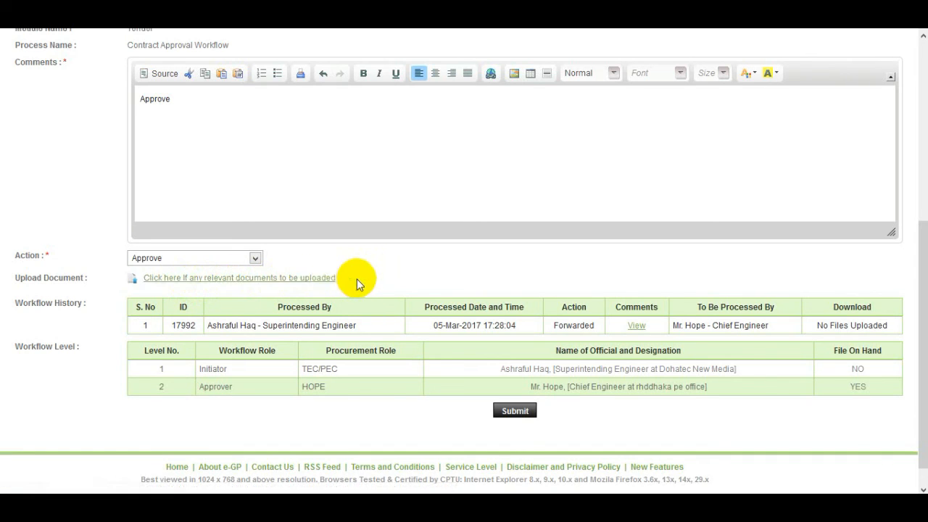
pyautogui.scroll(-1, 425, 282)
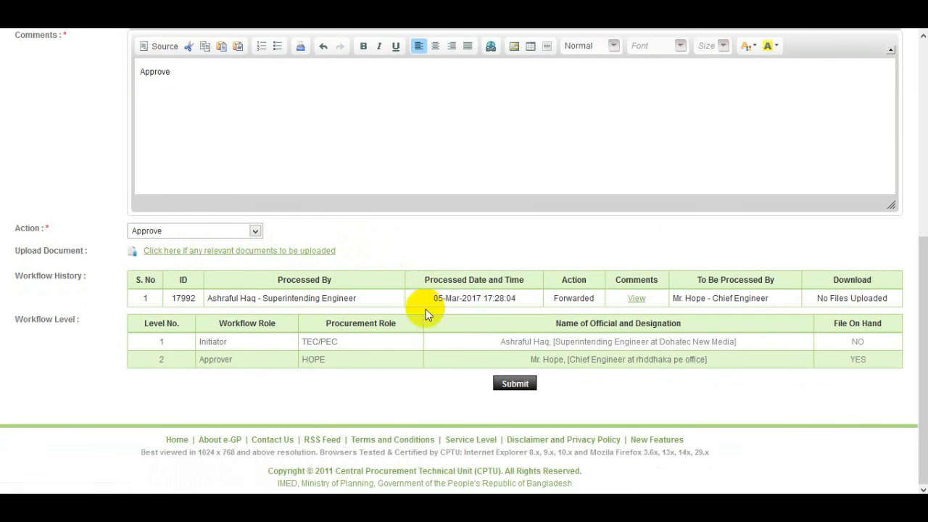
pyautogui.click(527, 392)
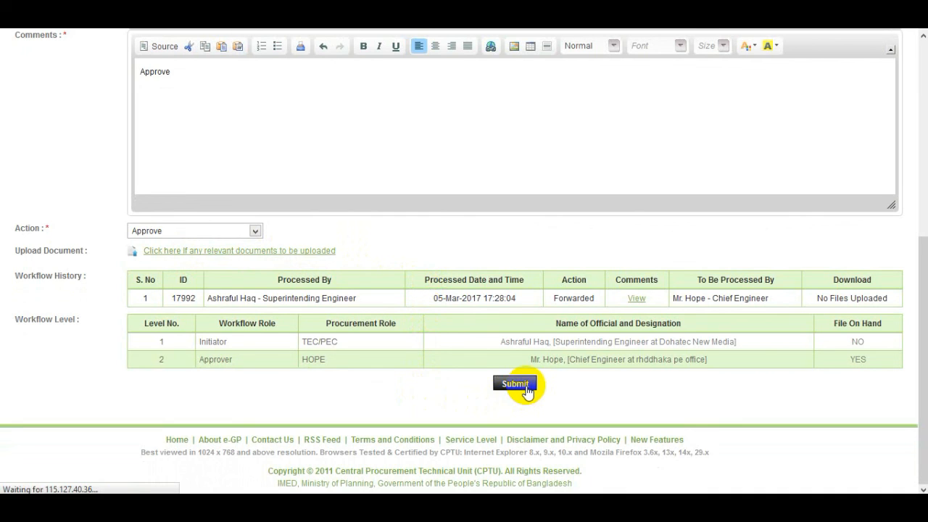